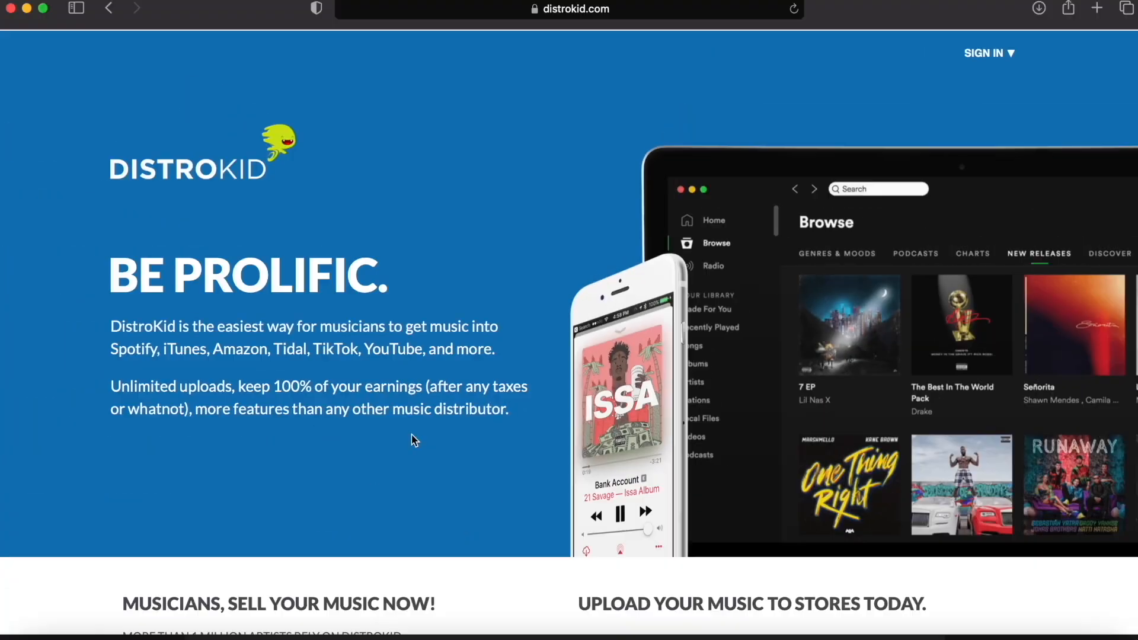
Look over the DistroKid home page with its sign-up section and the Musician, Musician Plus and Label plans.
scroll(412, 439, down, 4)
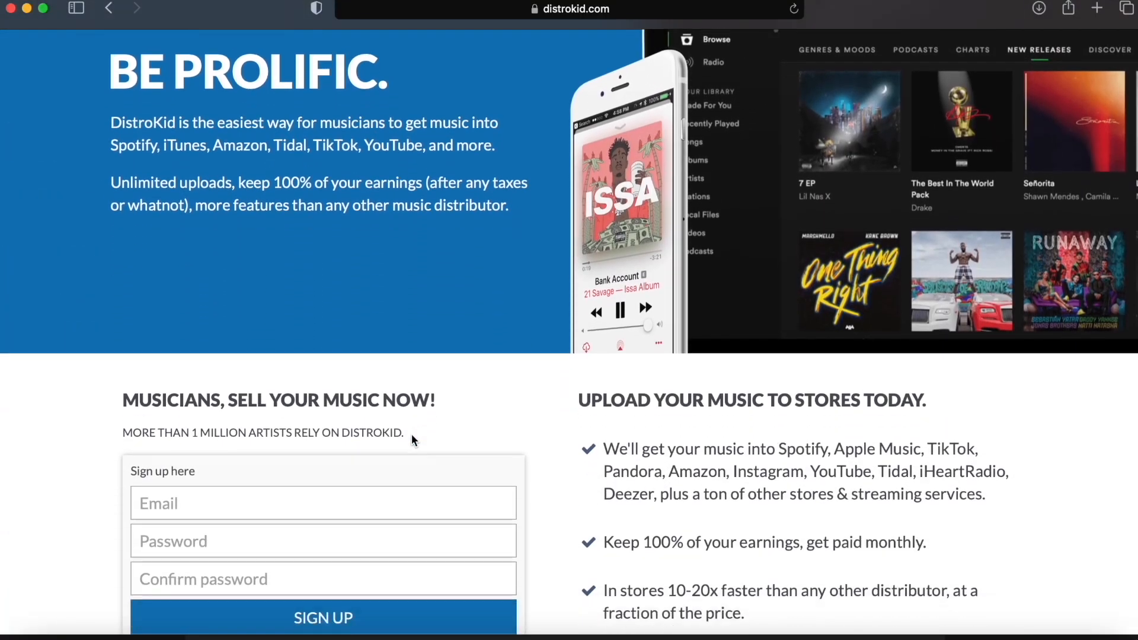
scroll(413, 438, down, 12)
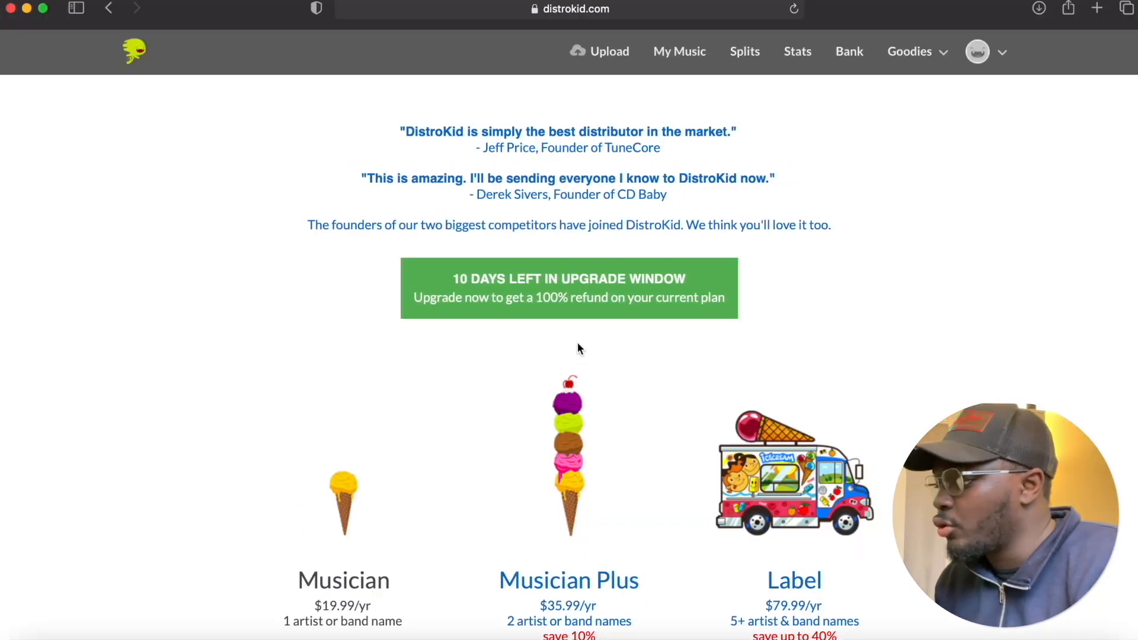
scroll(577, 343, down, 5)
scroll(577, 343, up, 5)
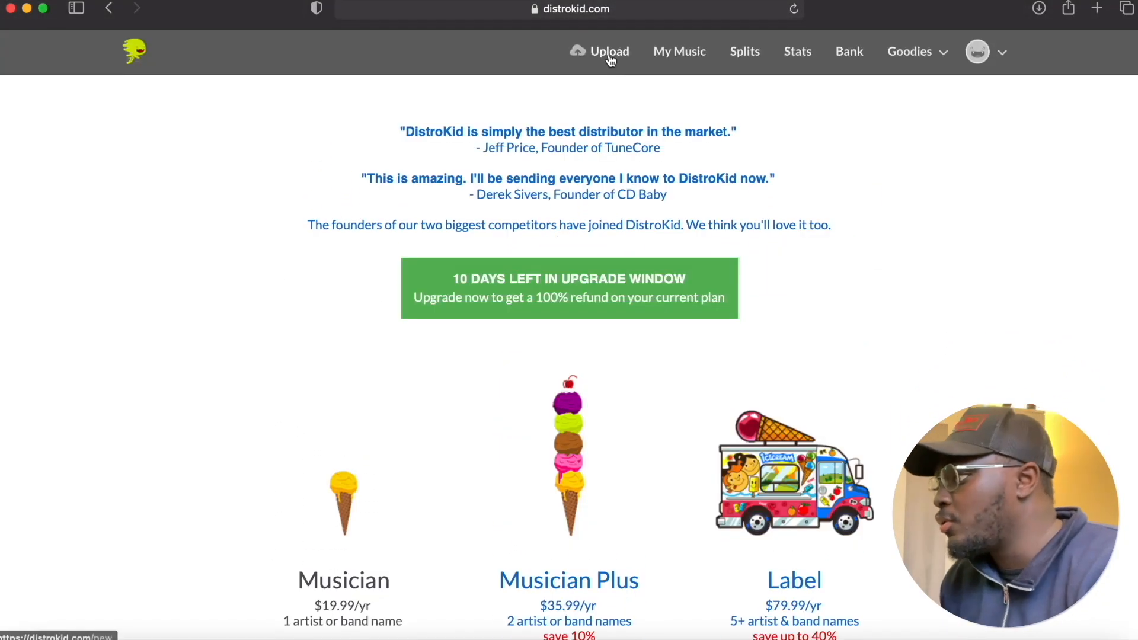
Open the music upload form and examine its services, release details, album cover, track and optional extras sections.
click(609, 56)
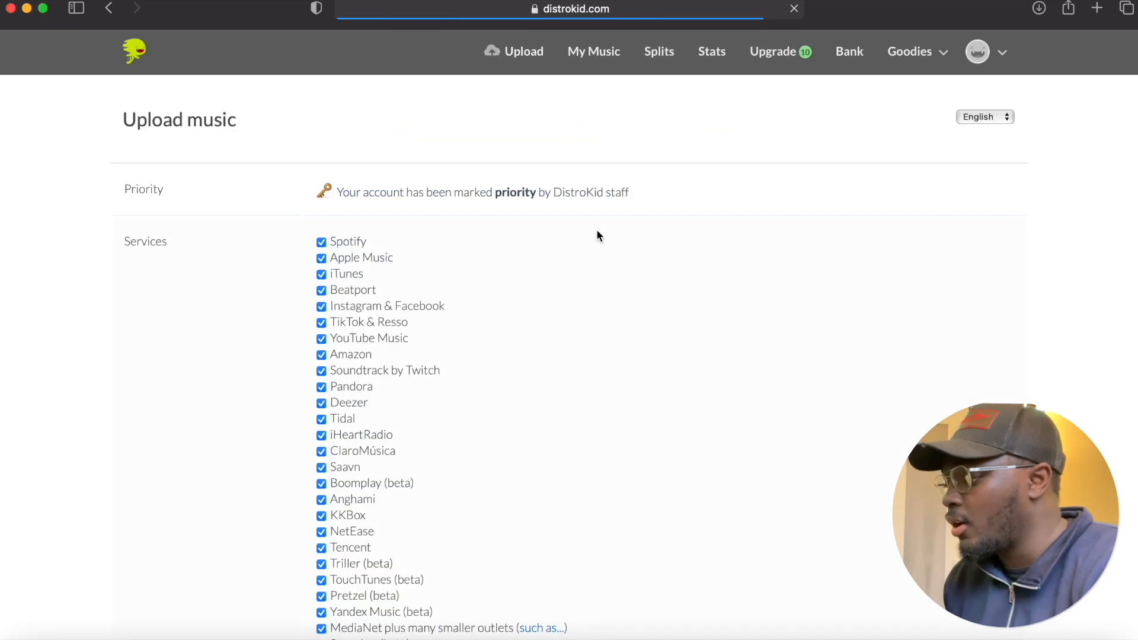
scroll(597, 235, down, 3)
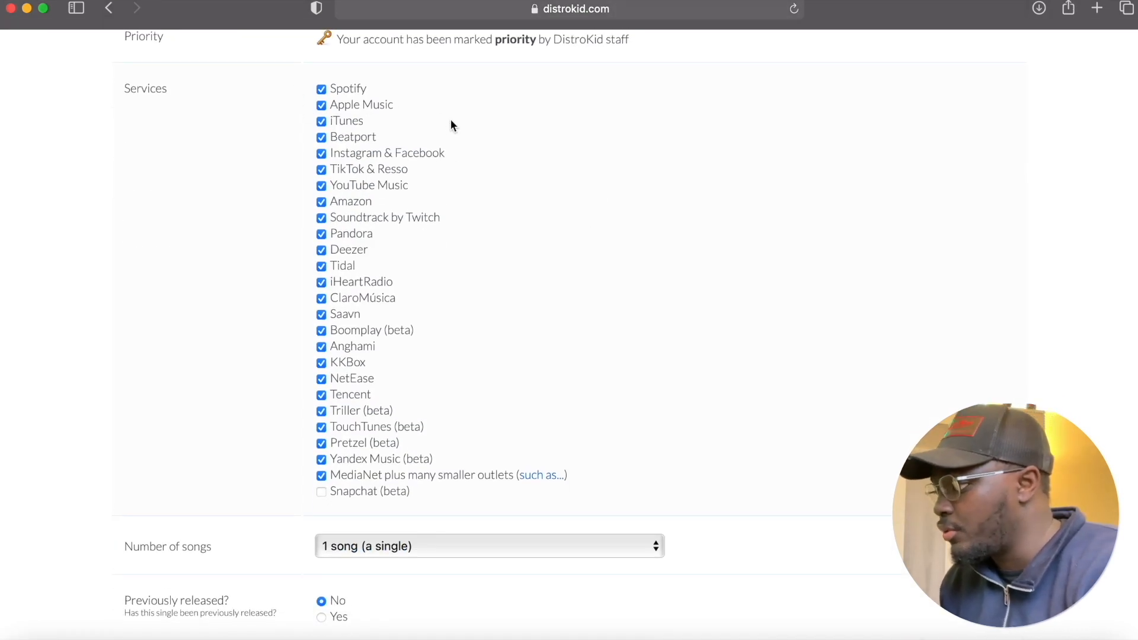
scroll(472, 143, down, 6)
scroll(473, 306, down, 2)
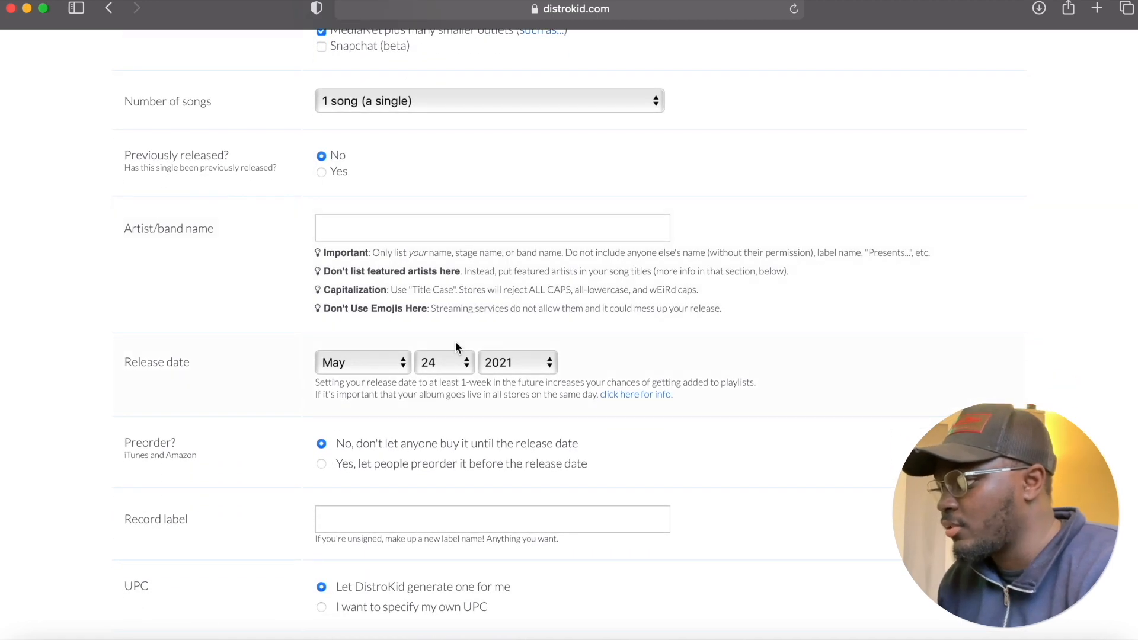
scroll(508, 464, down, 15)
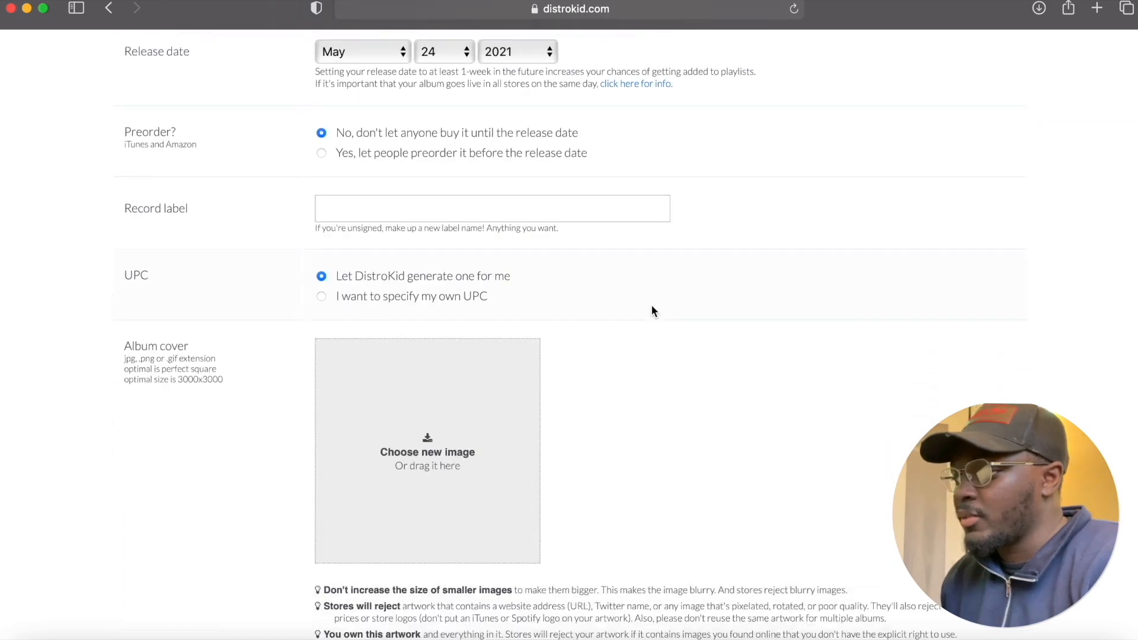
scroll(500, 512, down, 13)
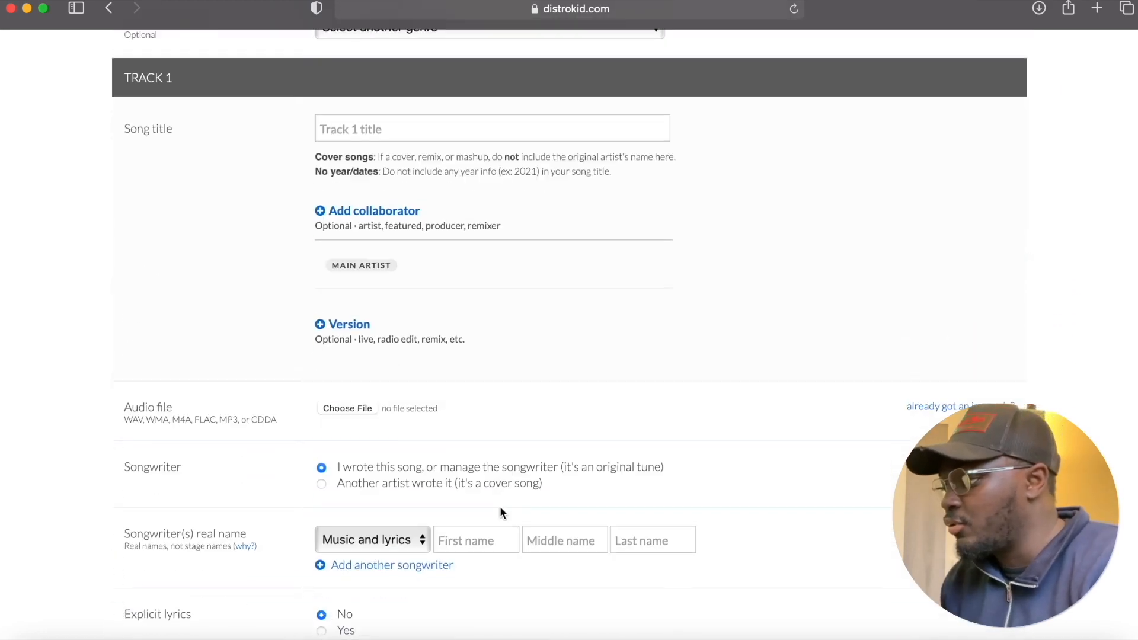
scroll(585, 252, down, 4)
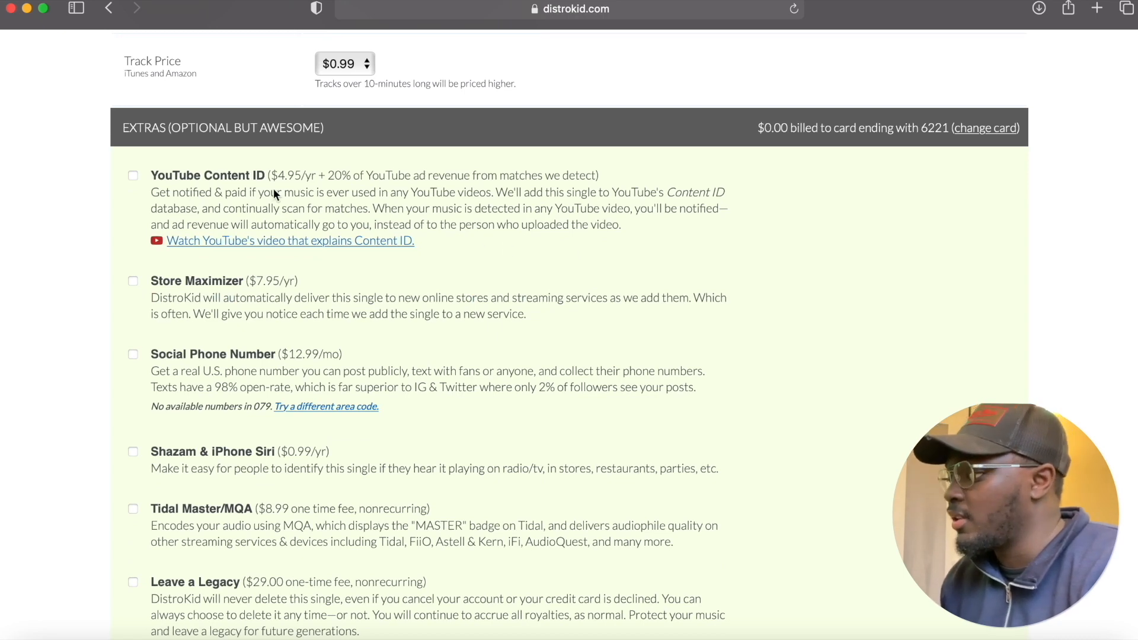
scroll(361, 364, down, 2)
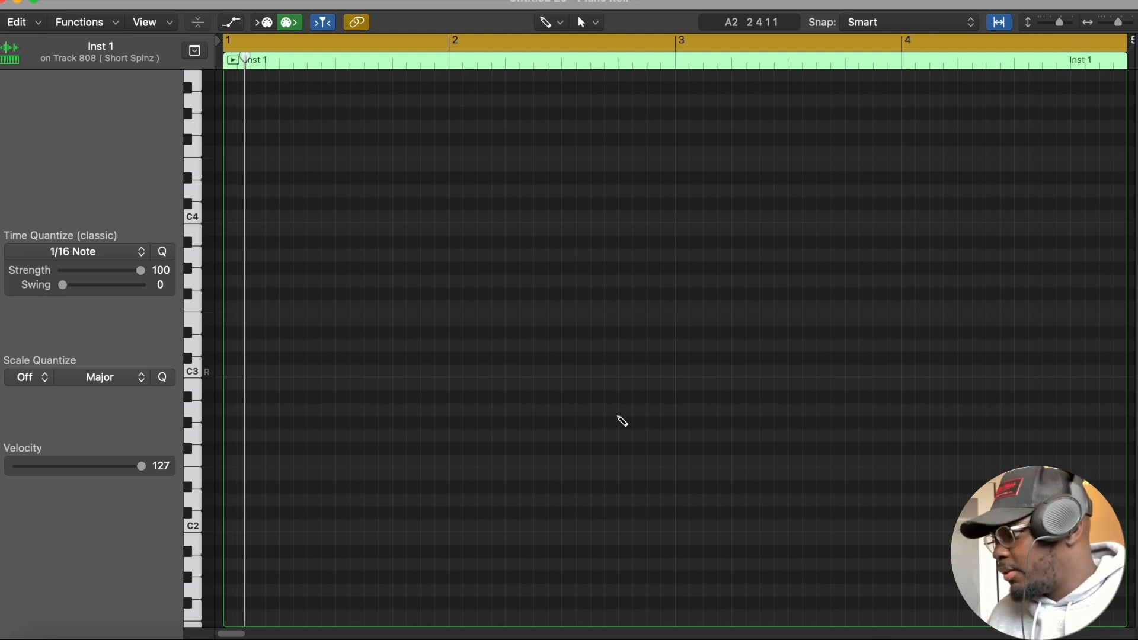
In Logic Pro's piano roll, add a C3 note about three sixteenths long at the start of bar 1.
key(space)
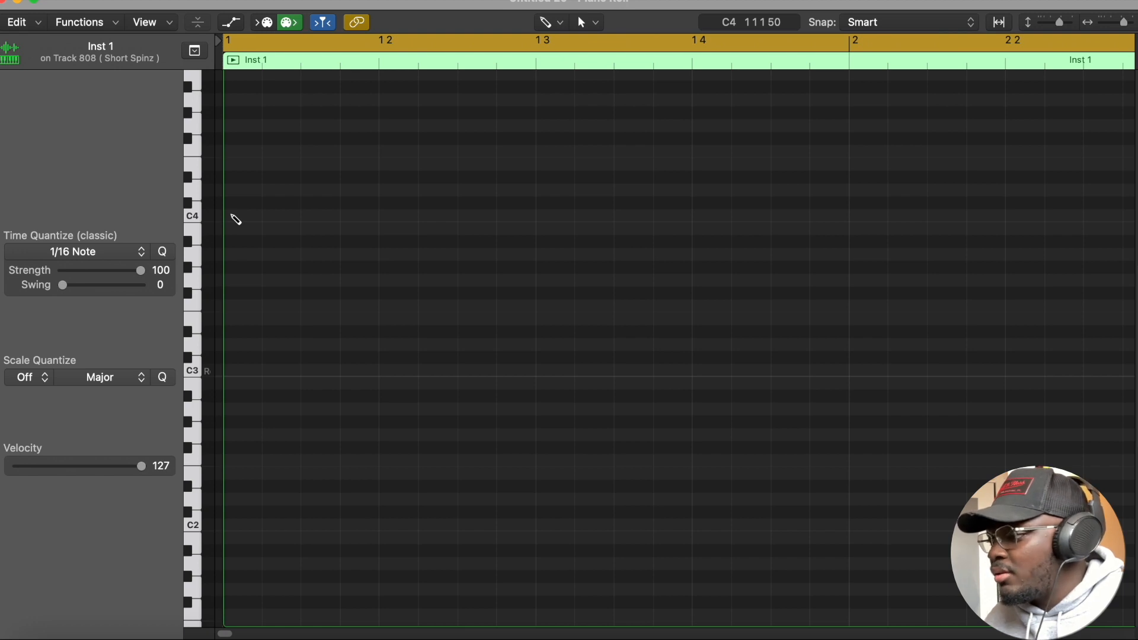
click(234, 217)
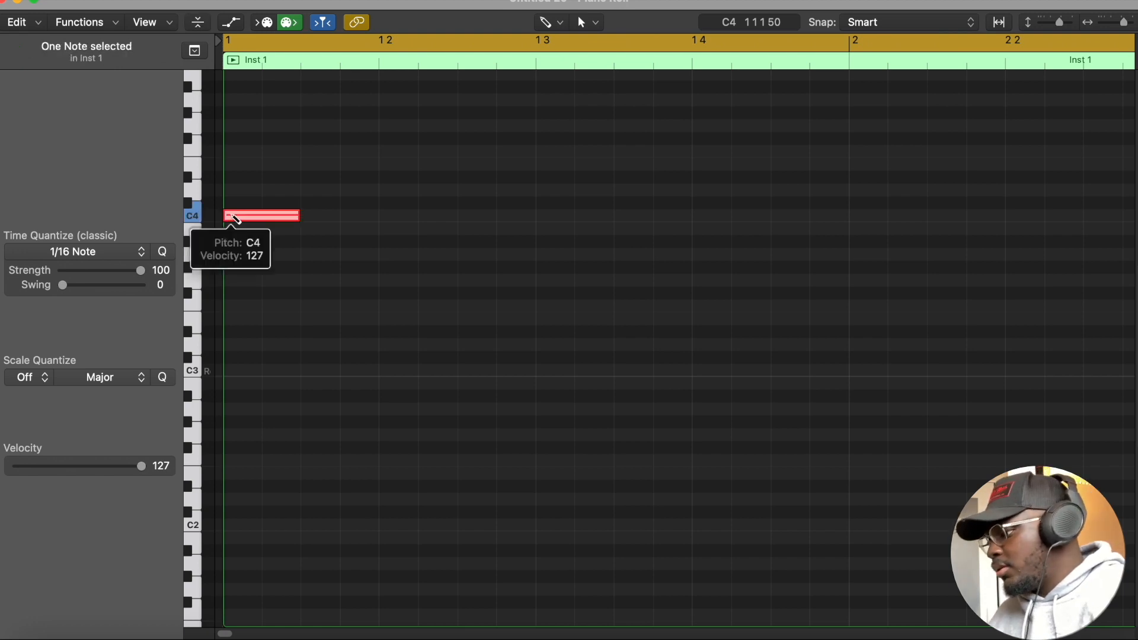
key(alt+shift+Down)
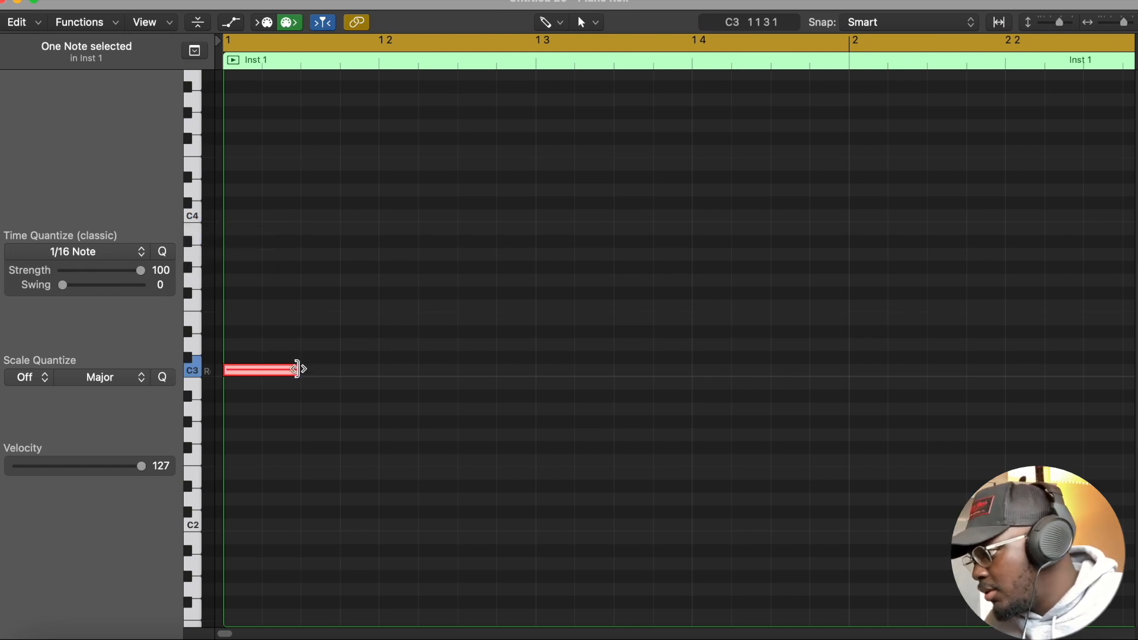
drag(298, 368, 318, 369)
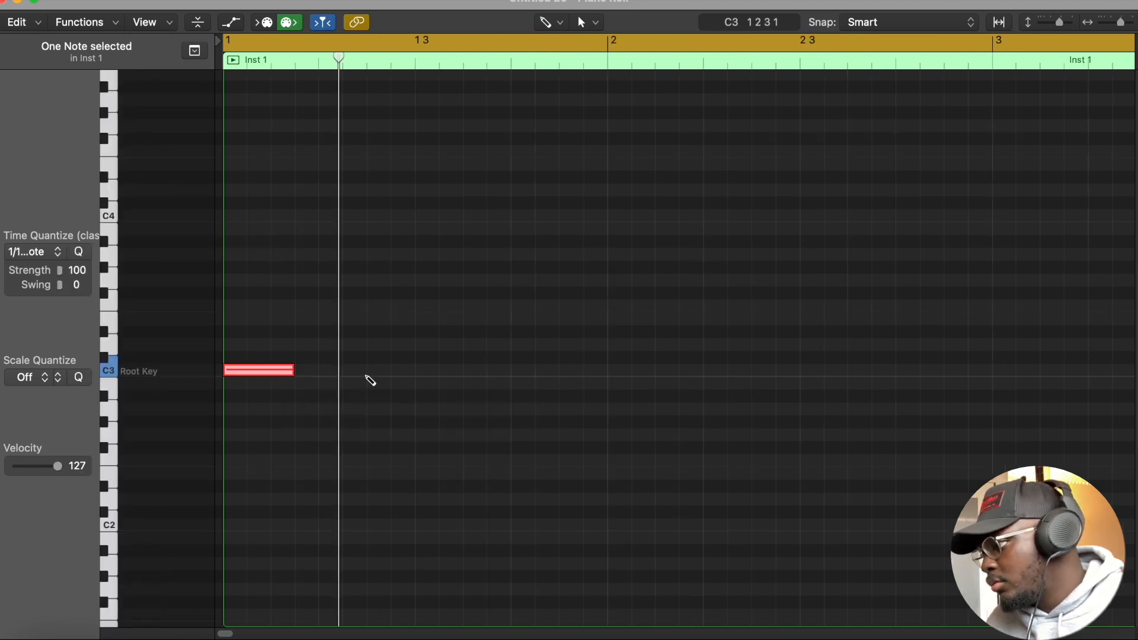
Add a second C3 note on the third sixteenth of beat 2 in bar 1 and play back the pattern.
click(367, 375)
key(space)
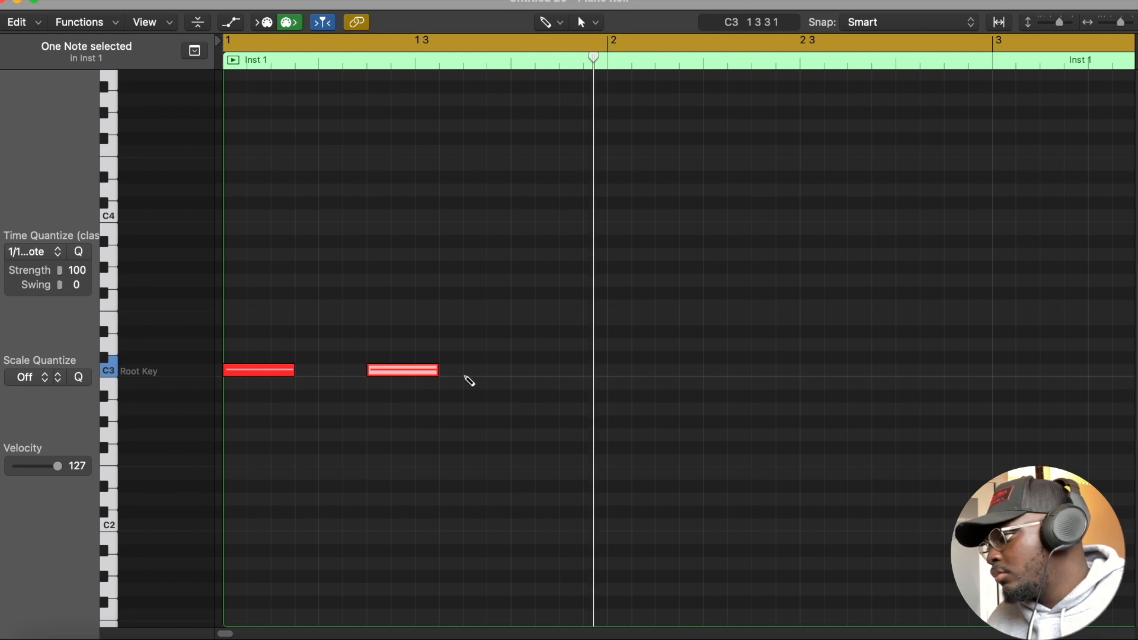
key(space)
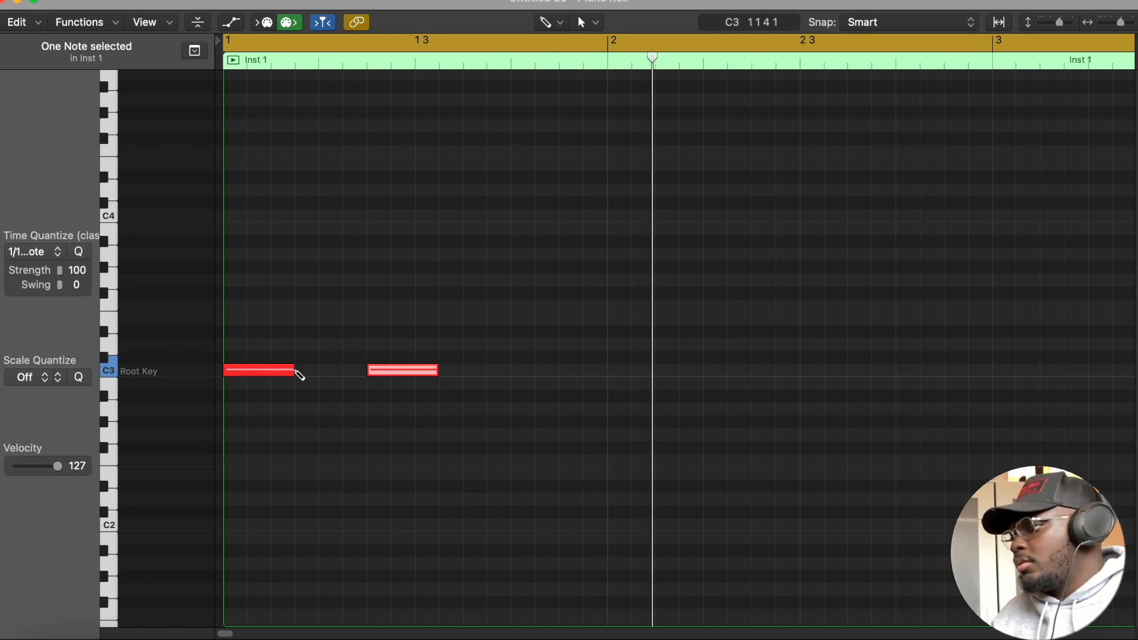
Extend the first C3 note to the start of the second, and the second to the end of bar 1.
drag(300, 374, 366, 374)
click(414, 370)
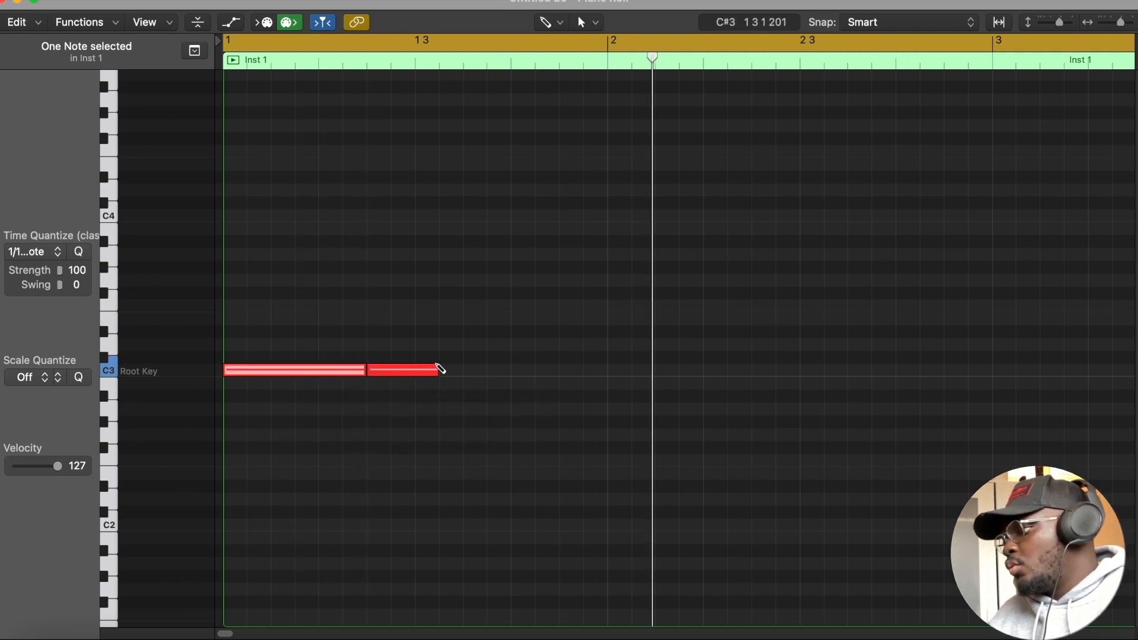
drag(439, 369, 612, 388)
key(super+Right)
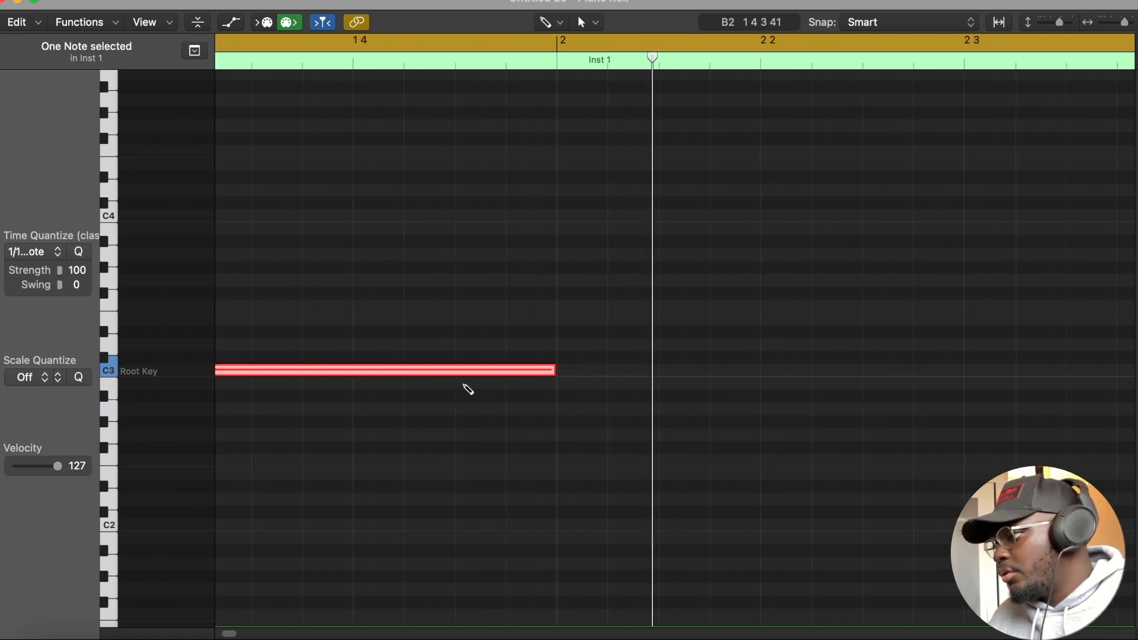
scroll(466, 388, left, 10)
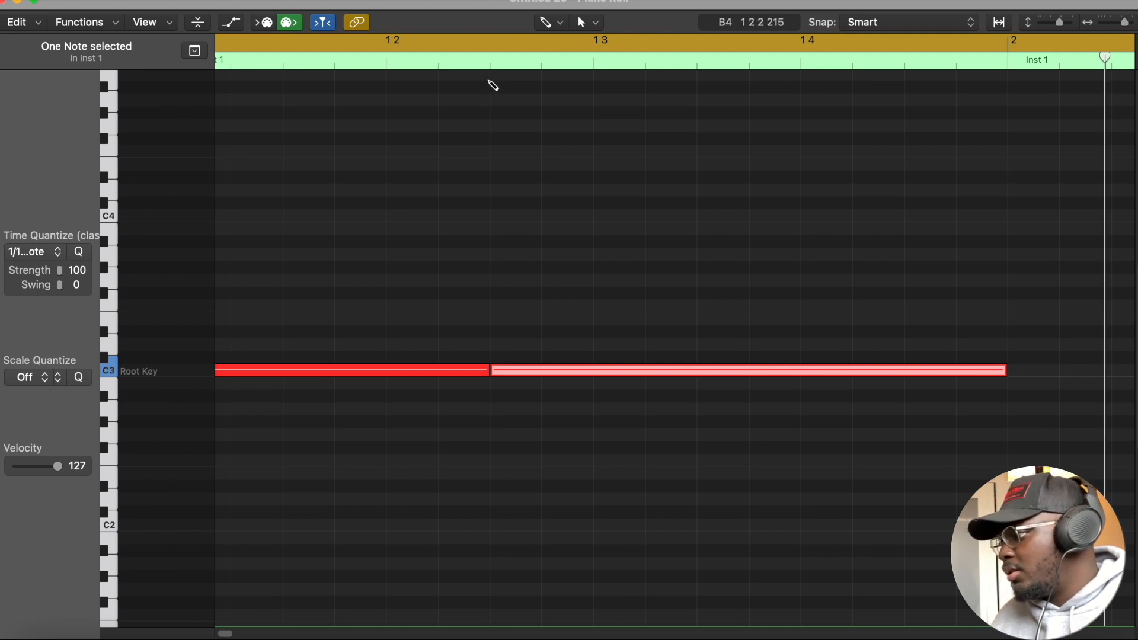
Repeat both C3 notes so that a copy of the pair follows from bar 2.
scroll(514, 269, down, 10)
key(super+a)
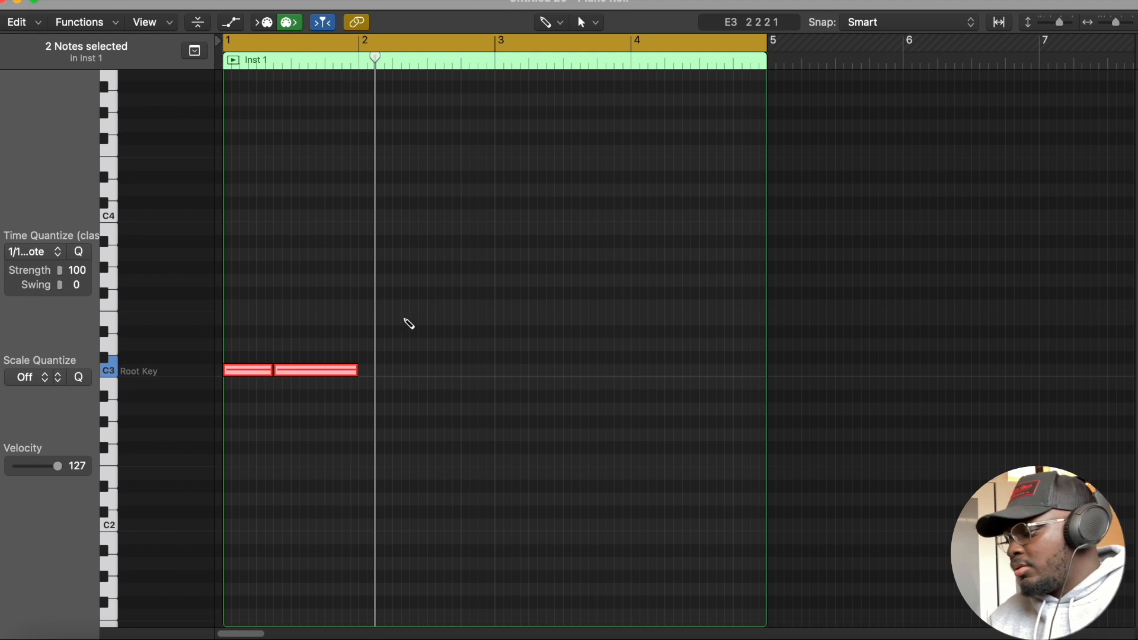
key(super+r)
Shift the repeated pair one beat later to start on beat 2 of bar 2, keeping it at C3.
key(super+Right)
key(super+Right)
key(super+Right)
key(super+Right)
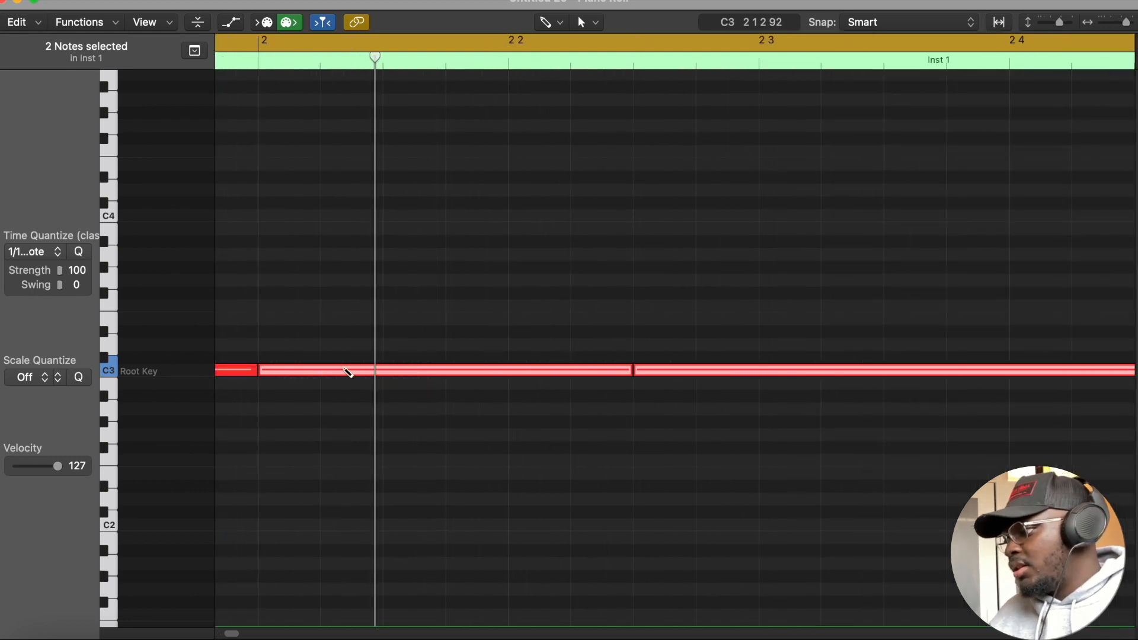
drag(425, 377, 591, 366)
key(super+Left)
key(super+Left)
key(super+Left)
key(super+Left)
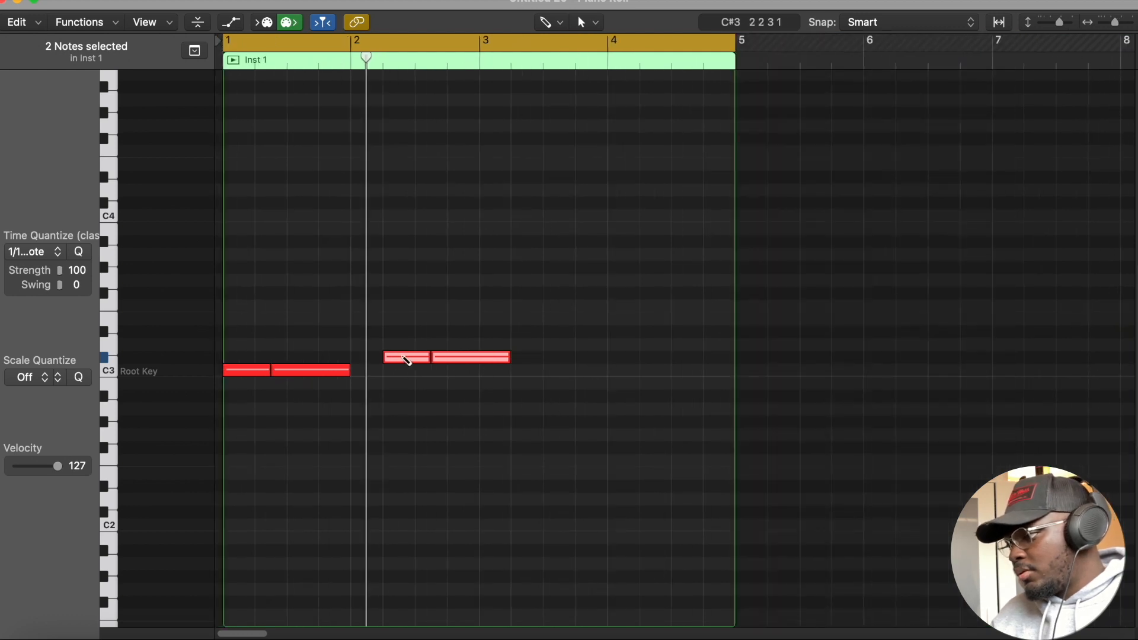
drag(407, 359, 398, 373)
Repeat all four C3 notes so that the same pattern follows from bar 3.
key(super+a)
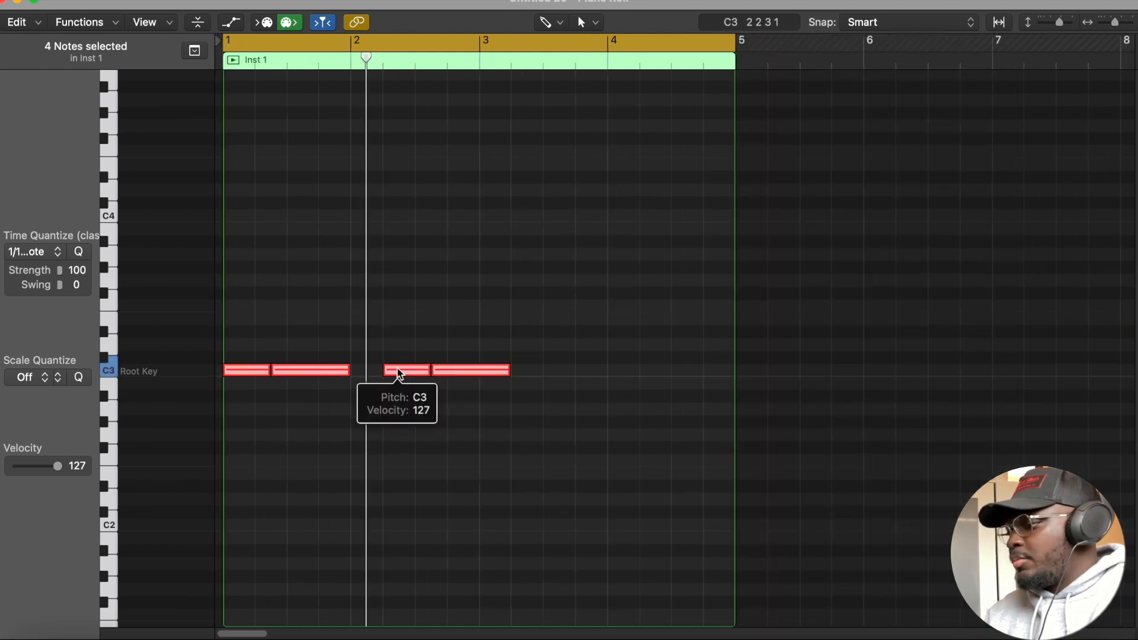
key(super+r)
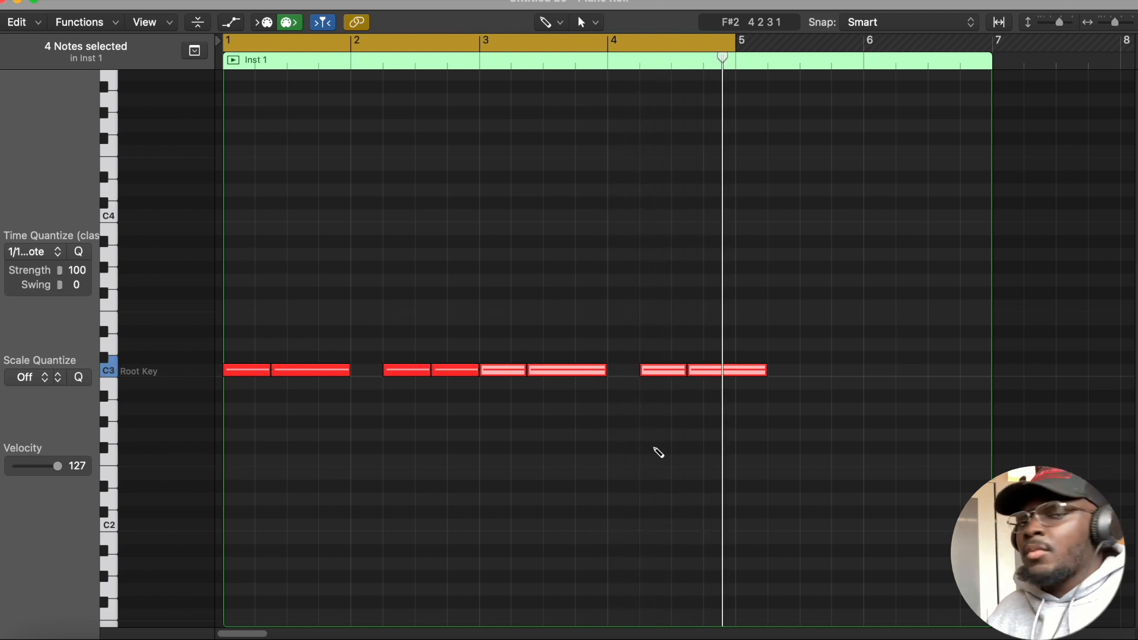
click(726, 389)
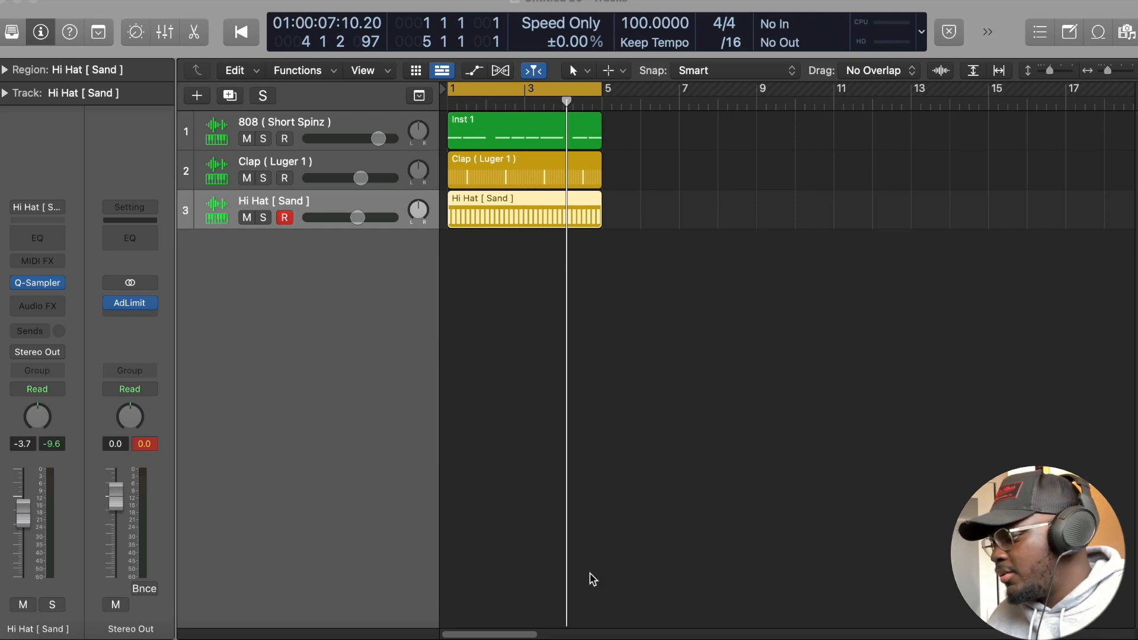
Switch to Splice, download the PVLACE_melody_loop_warp_140_D#min loop and place it at bar 1 on a new track in Logic Pro.
click(554, 632)
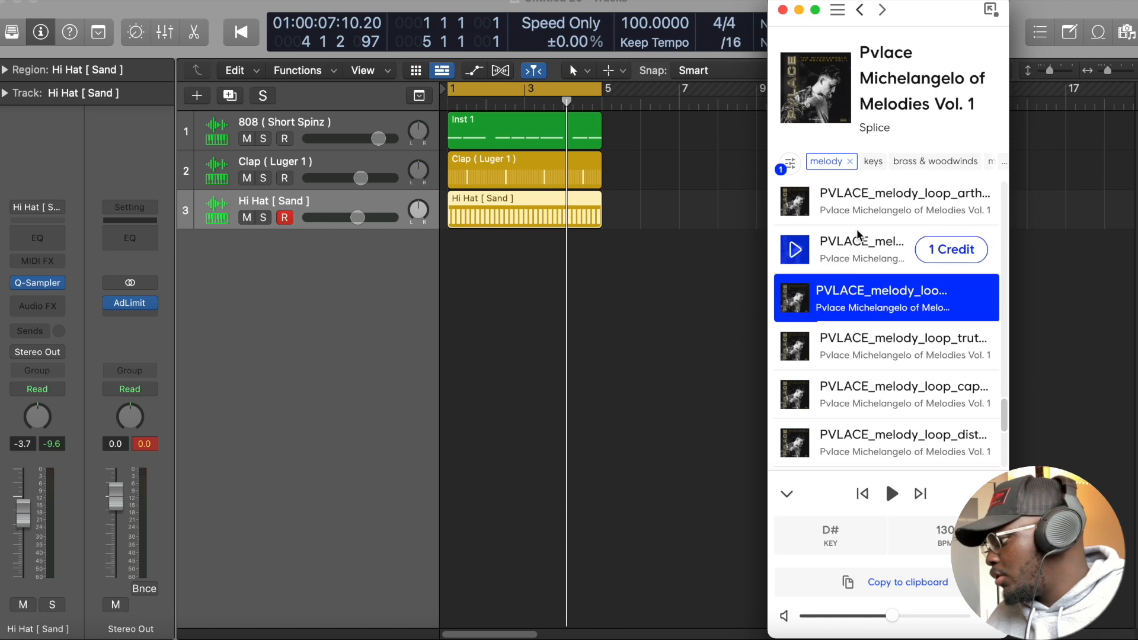
scroll(853, 234, down, 10)
scroll(857, 234, up, 5)
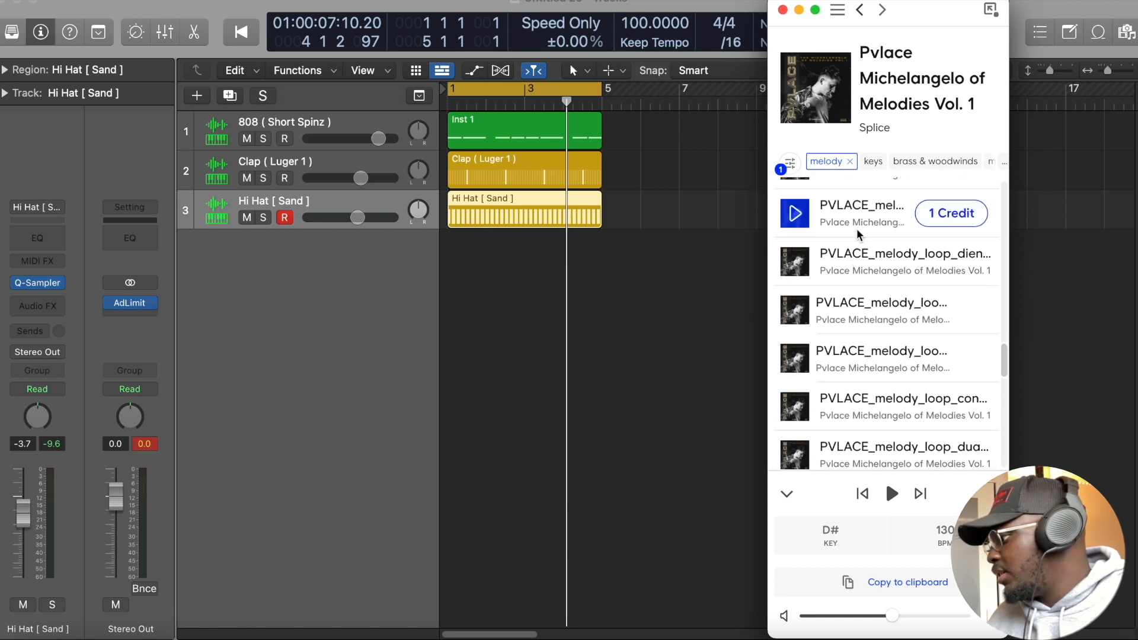
scroll(857, 233, down, 5)
scroll(888, 385, up, 8)
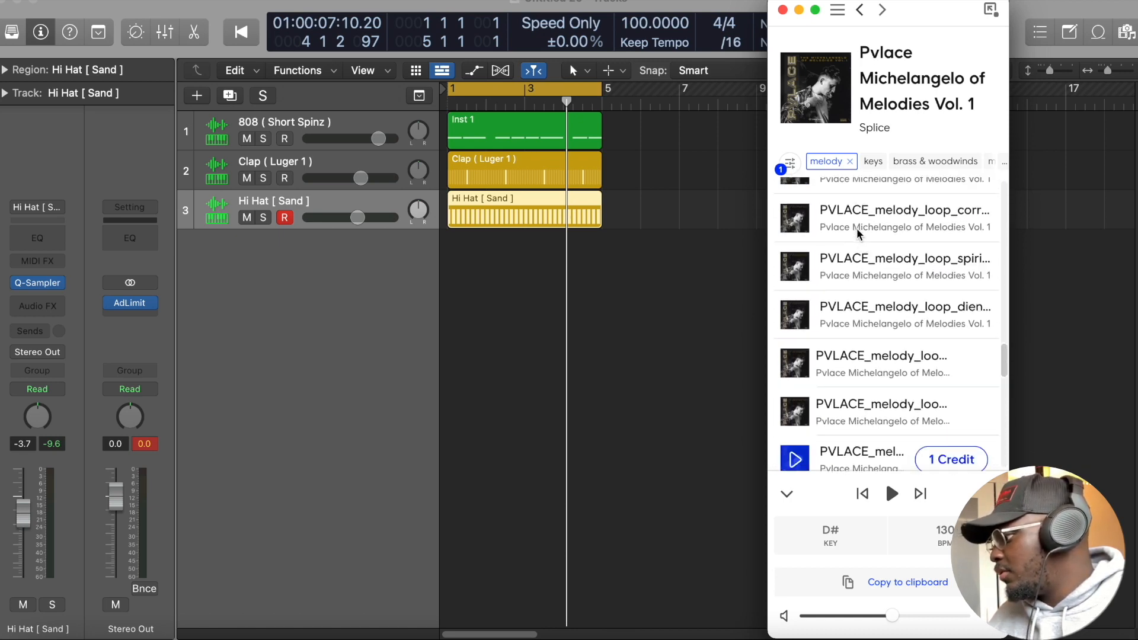
click(951, 289)
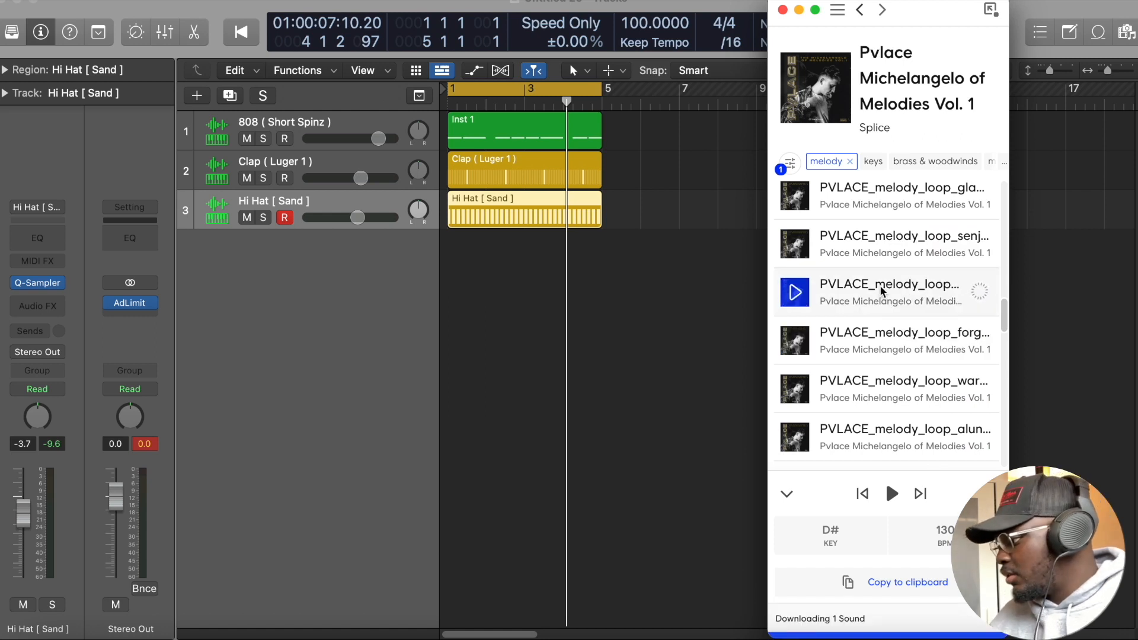
drag(881, 291, 452, 336)
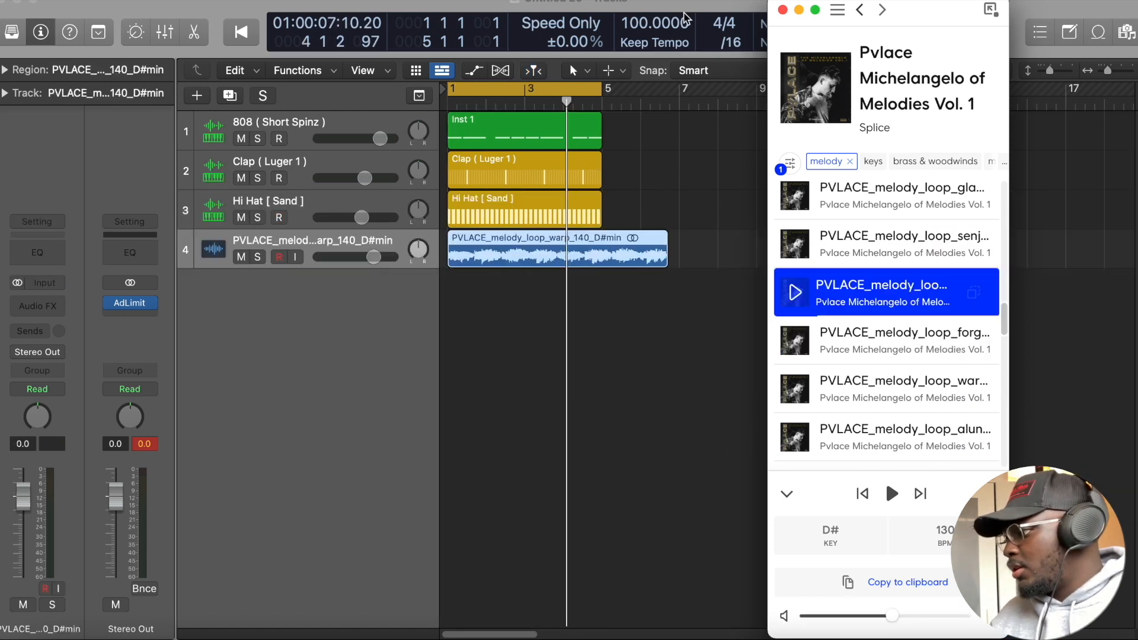
Set the project tempo to 140.
double_click(642, 25)
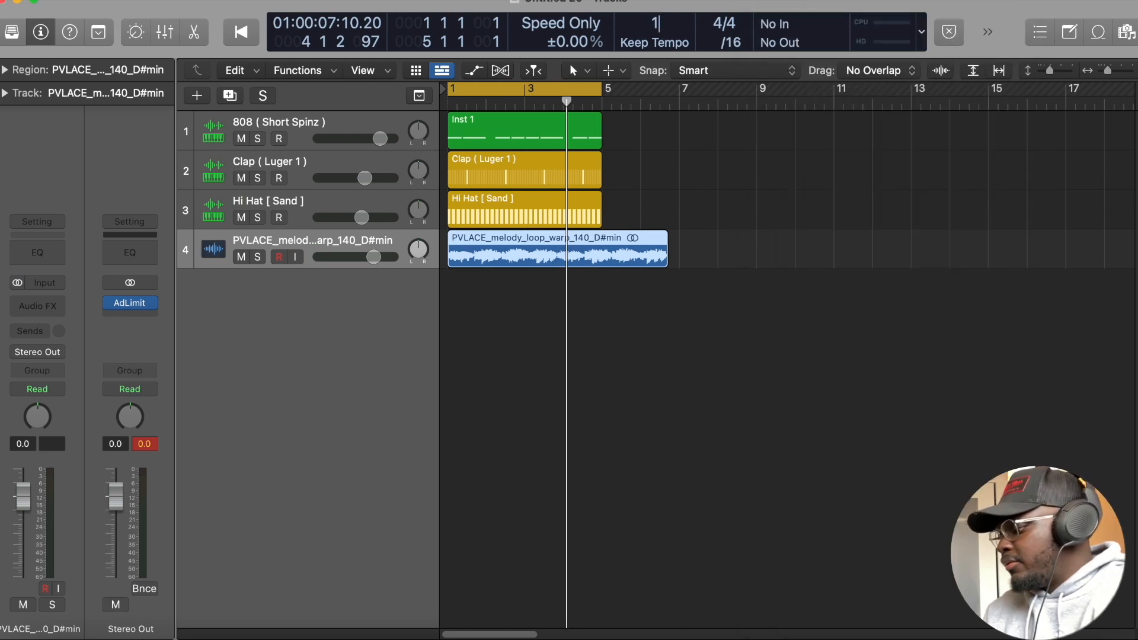
key(Return)
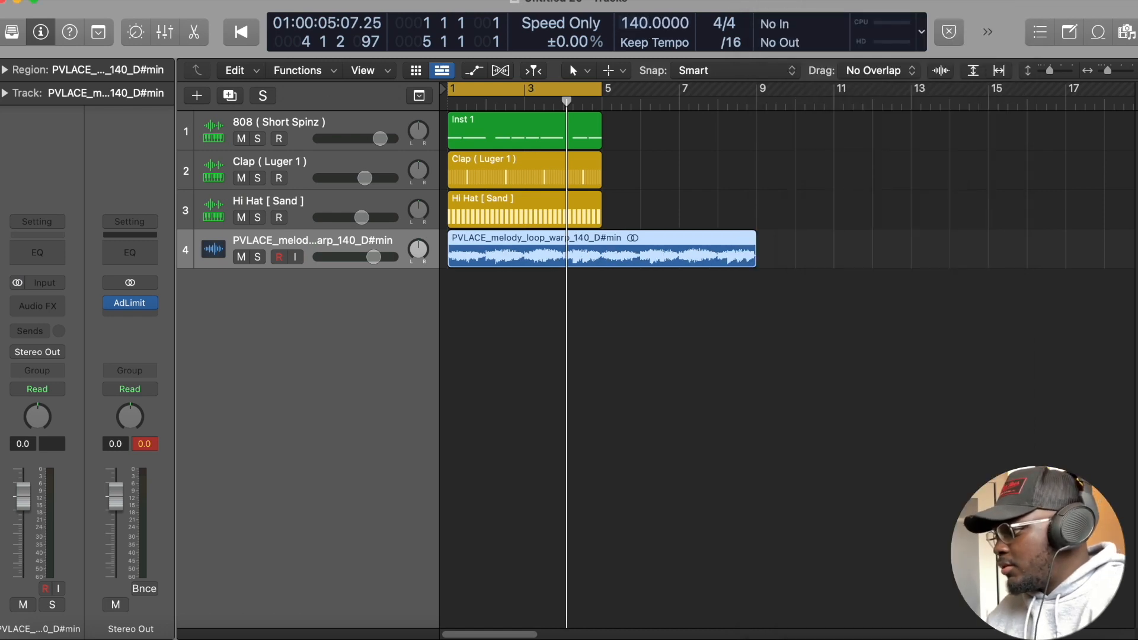
Transpose all notes of the 808 region up three semitones to D#3 and close the editor.
double_click(539, 133)
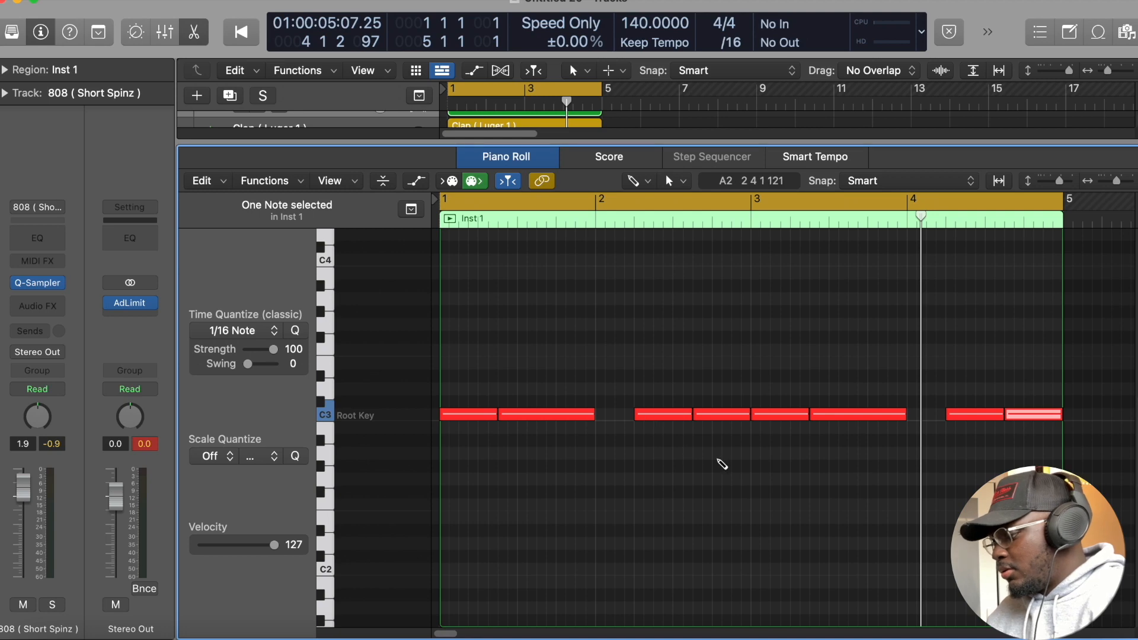
key(super+a)
drag(474, 417, 468, 377)
click(196, 33)
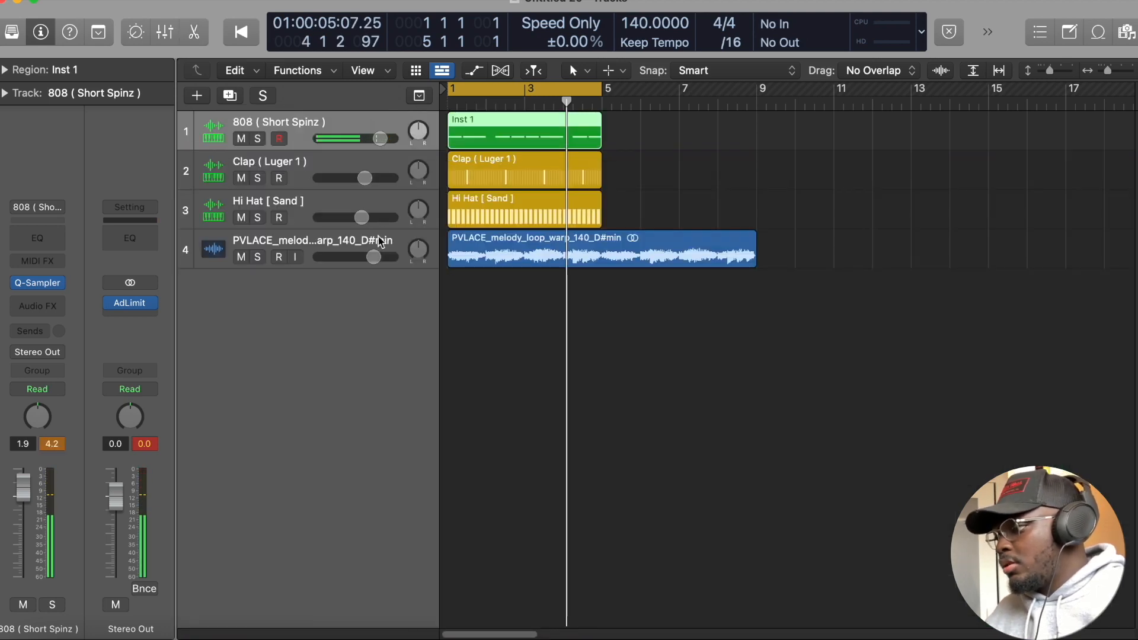
Lower the volume of the PVLACE melody loop track and play the beat.
drag(373, 257, 358, 259)
key(space)
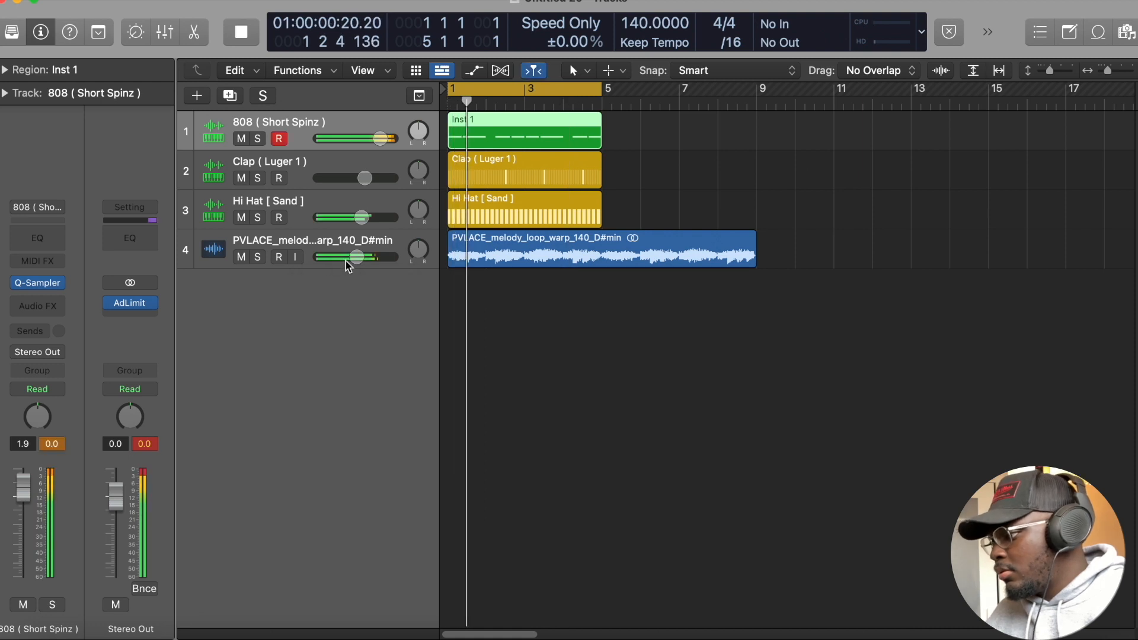
Close the 808 note editor and delete the PVLACE_melody_loop_warp_140_D#min region from its track.
click(268, 245)
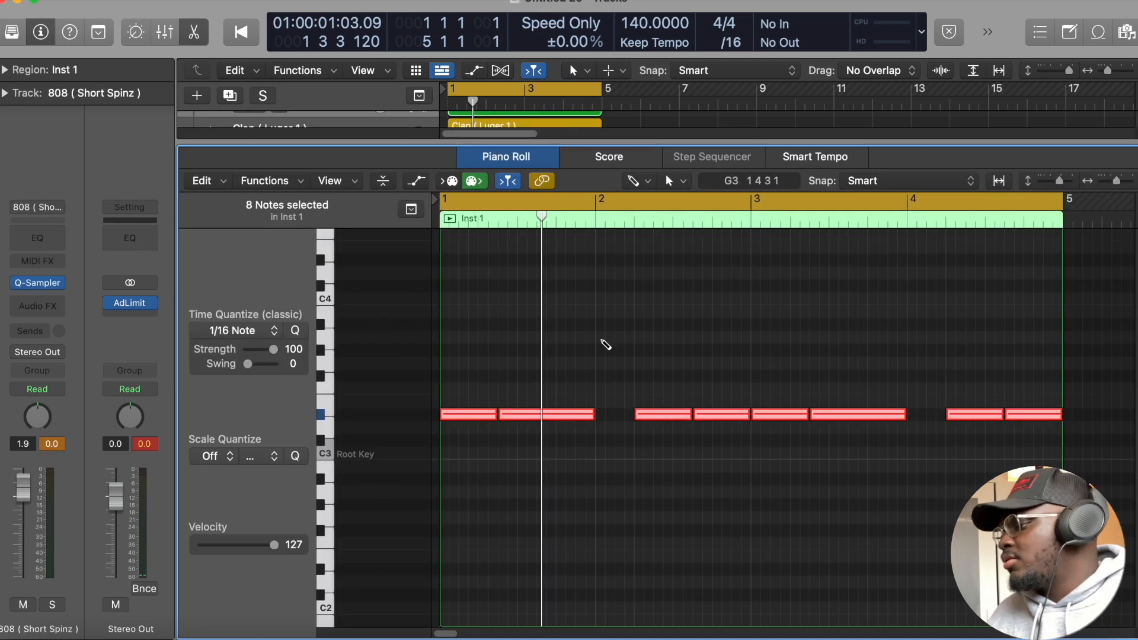
click(193, 34)
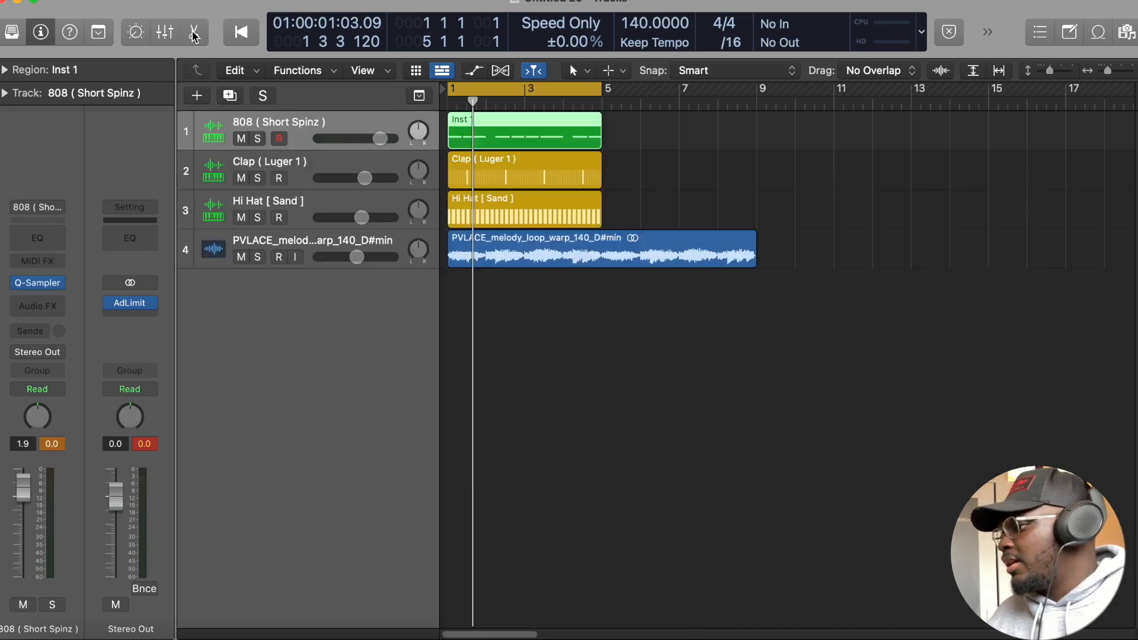
click(645, 269)
key(Delete)
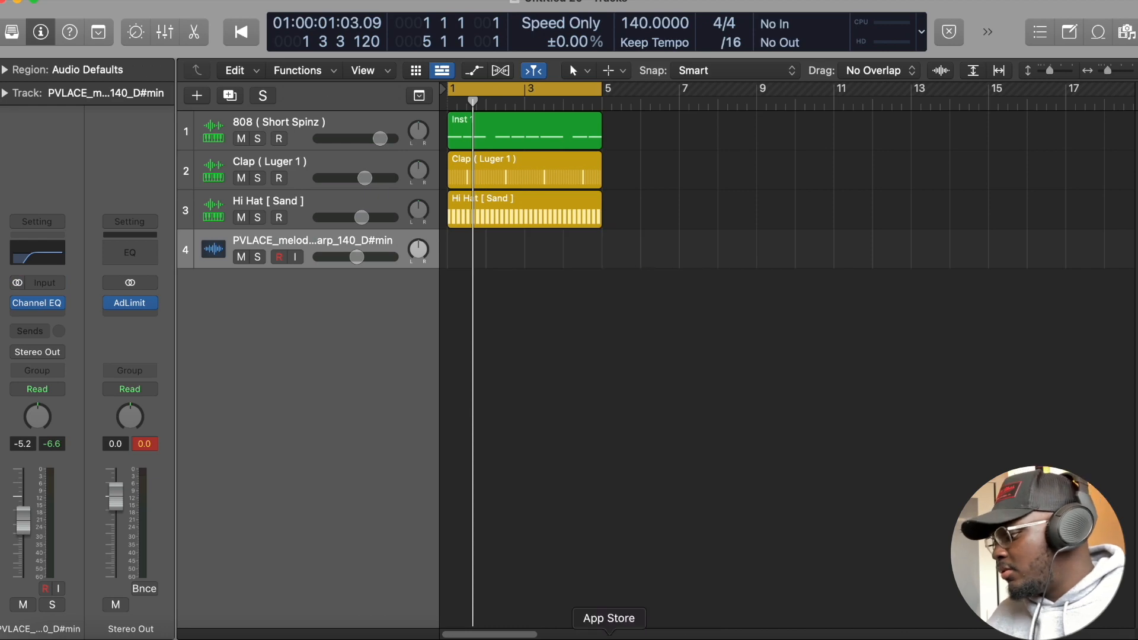
Place Splice's PVLACE_melody_loop_heart_150_F#min loop at bar 1 on a new track and lower that track's volume.
click(609, 631)
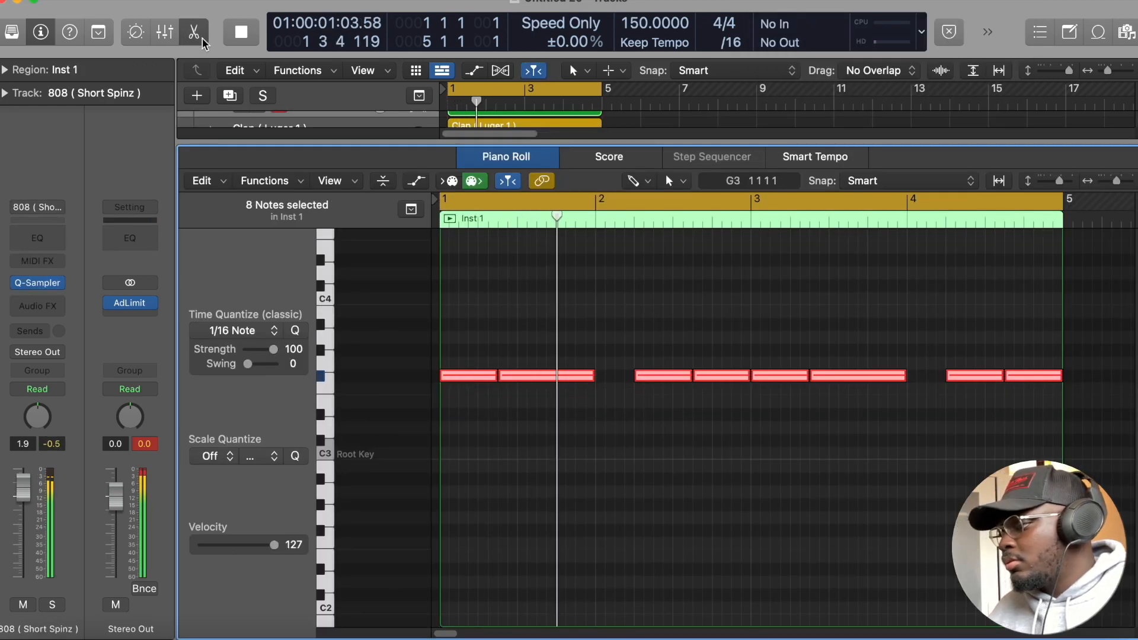
click(202, 42)
drag(376, 295, 351, 295)
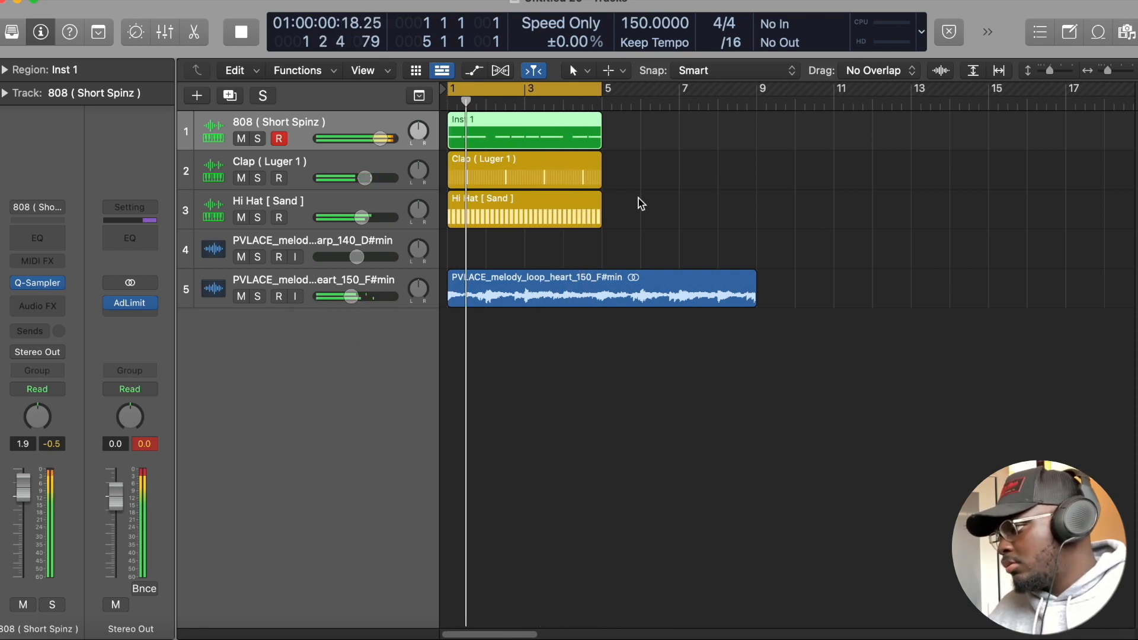
key(space)
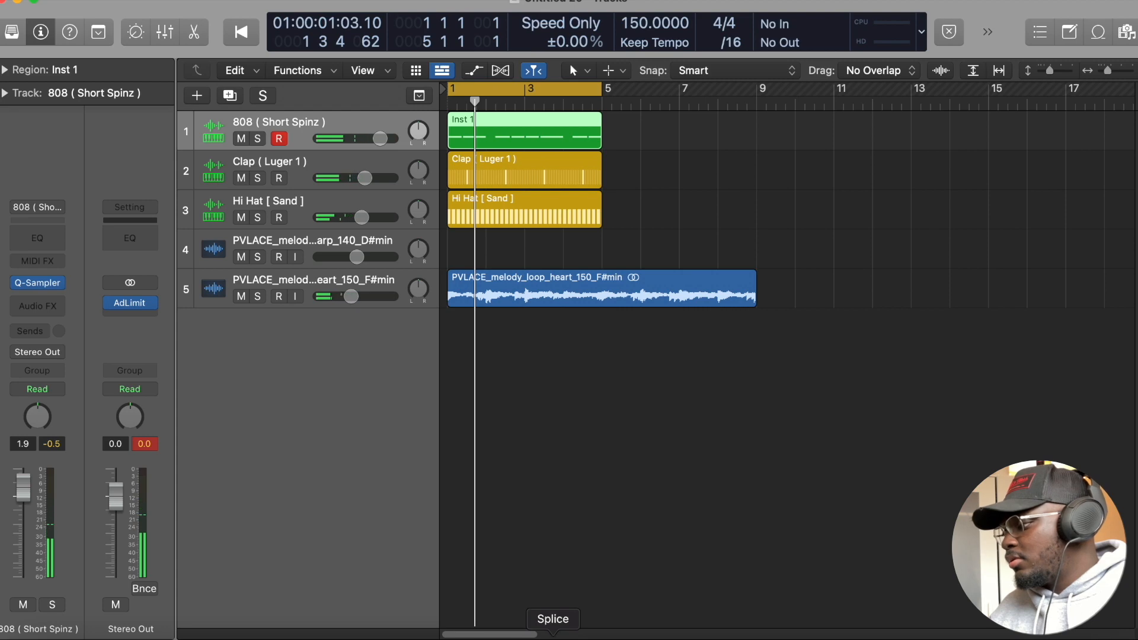
Place Splice's PVLACE_melody_loop_billboard_140_Fmin loop at bar 1 on a new track and lower that track's volume.
click(553, 635)
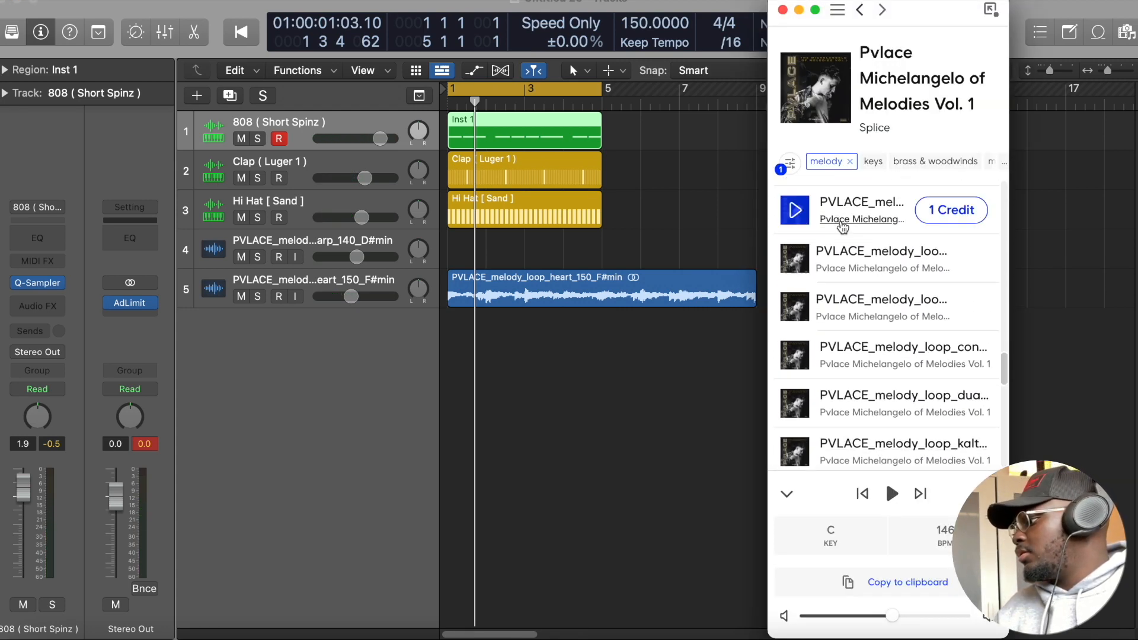
drag(925, 308, 474, 363)
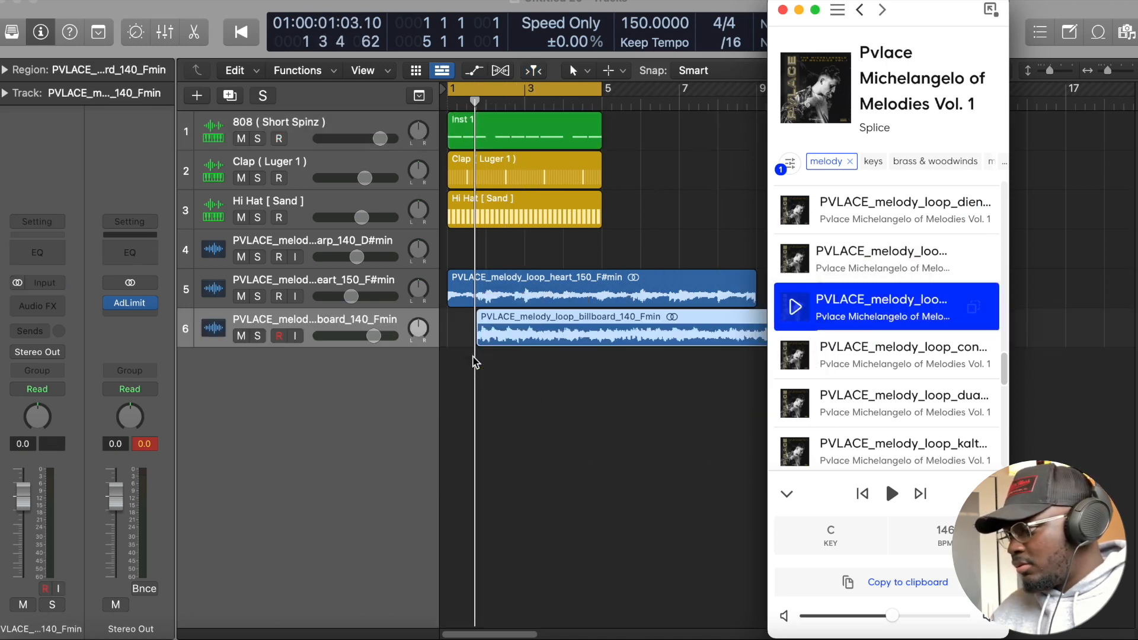
drag(557, 326, 493, 322)
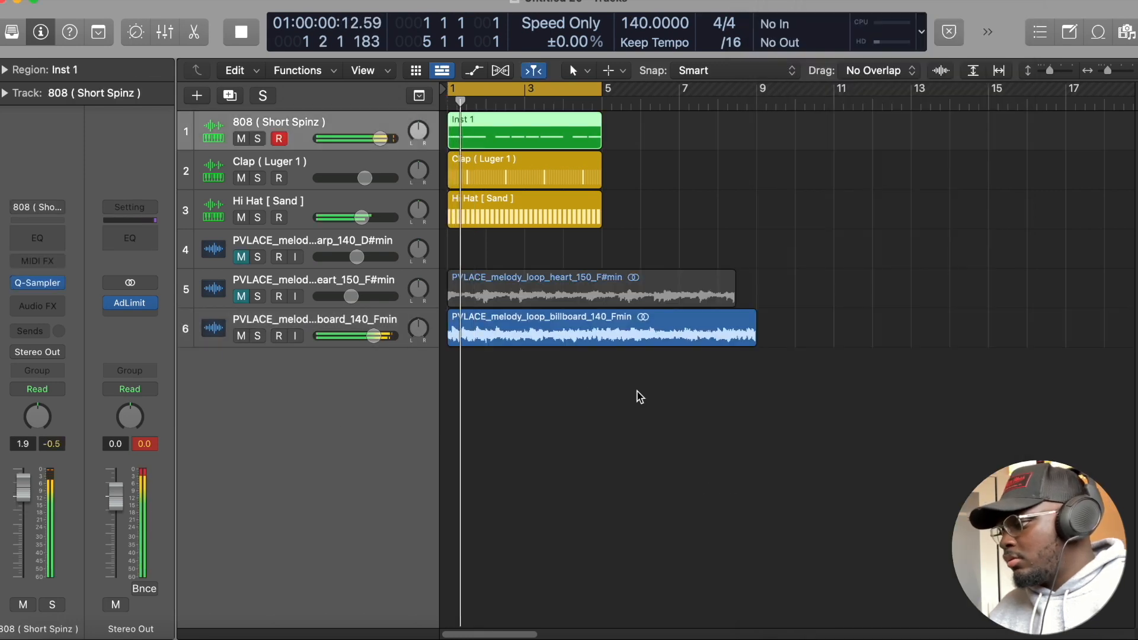
drag(374, 336, 352, 336)
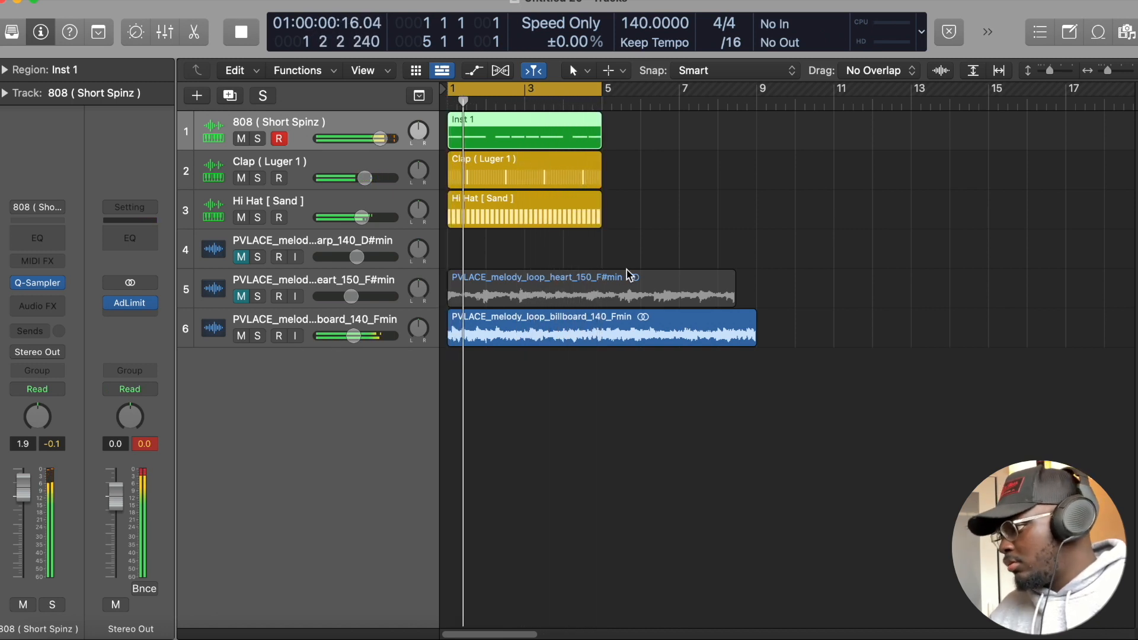
mouse_move(354, 336)
mouse_down()
mouse_move(328, 336)
mouse_move(343, 336)
mouse_up()
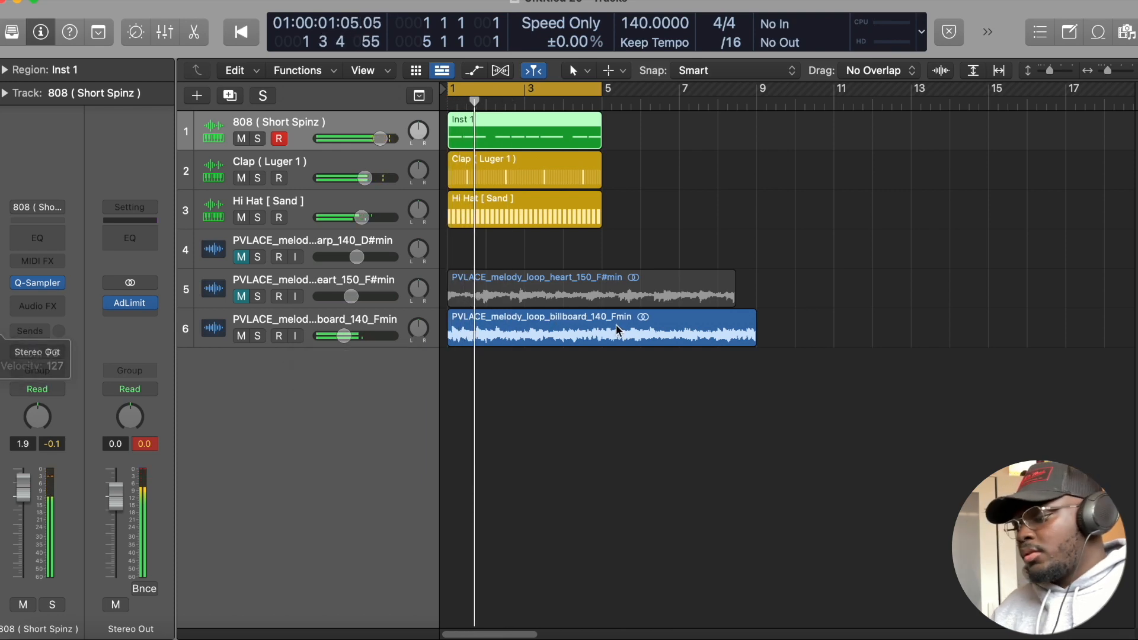
Place Splice's PVLACE_melody_loop_capone_130_Bmin loop at bar 1 on a new track and lower that track's volume.
click(570, 637)
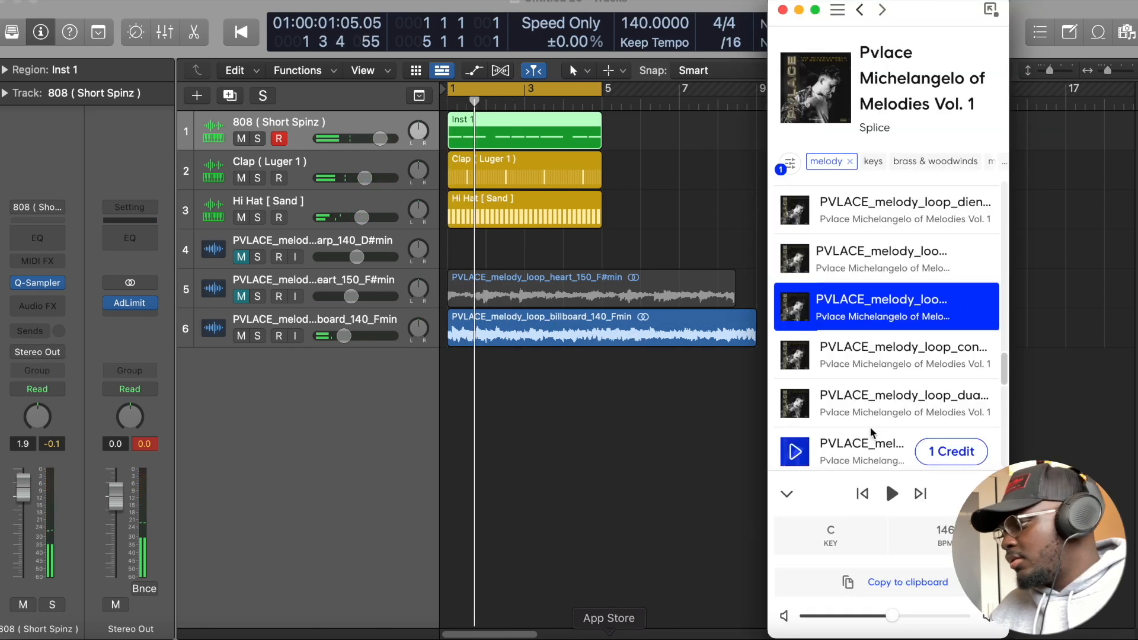
scroll(907, 300, down, 3)
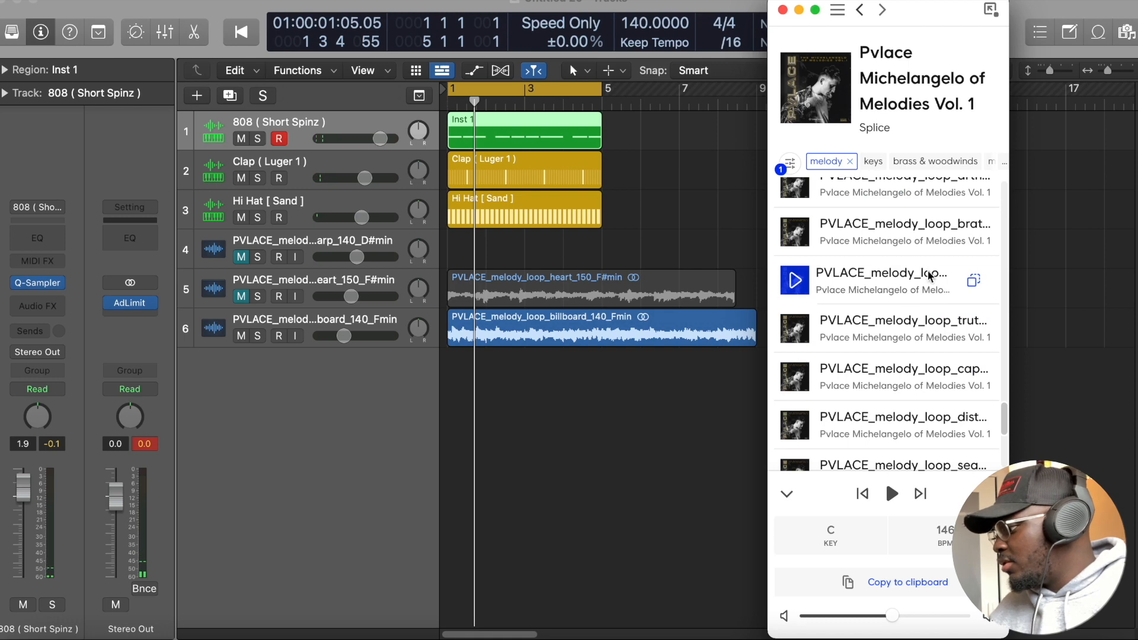
drag(924, 373, 471, 187)
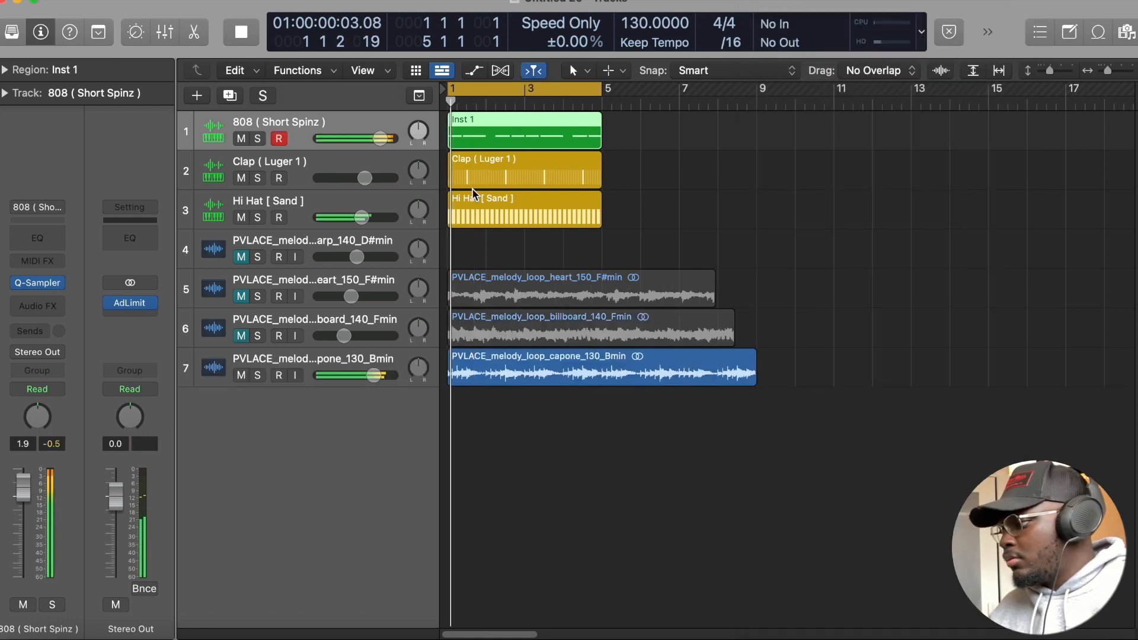
drag(375, 375, 359, 375)
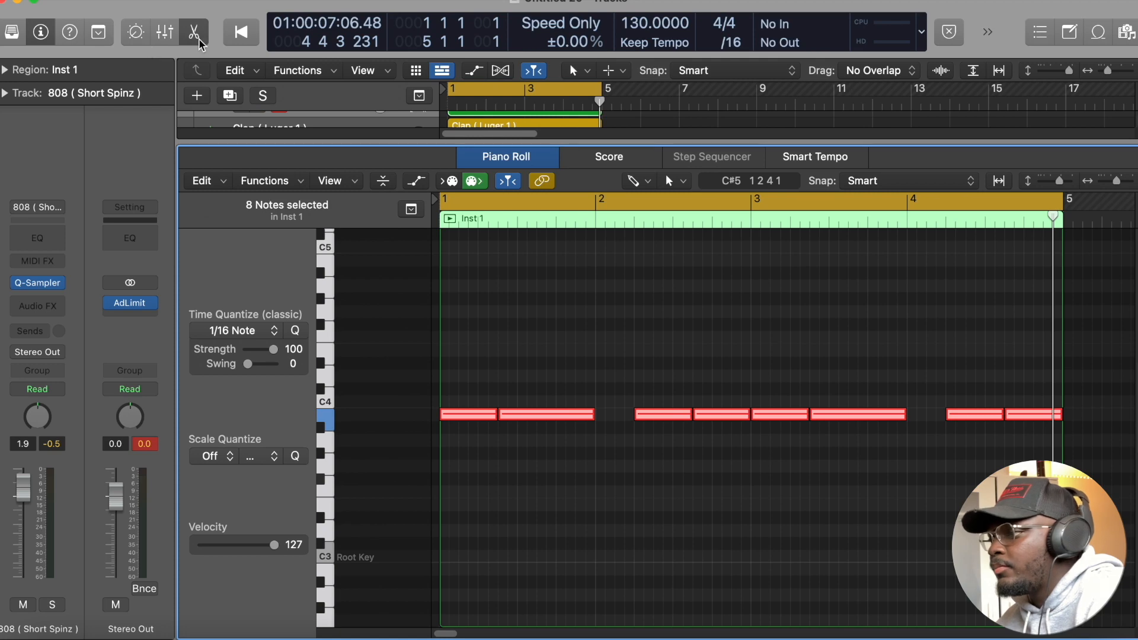
Solo the 808 track and open its region in the piano roll for detailed note editing.
click(199, 42)
click(261, 140)
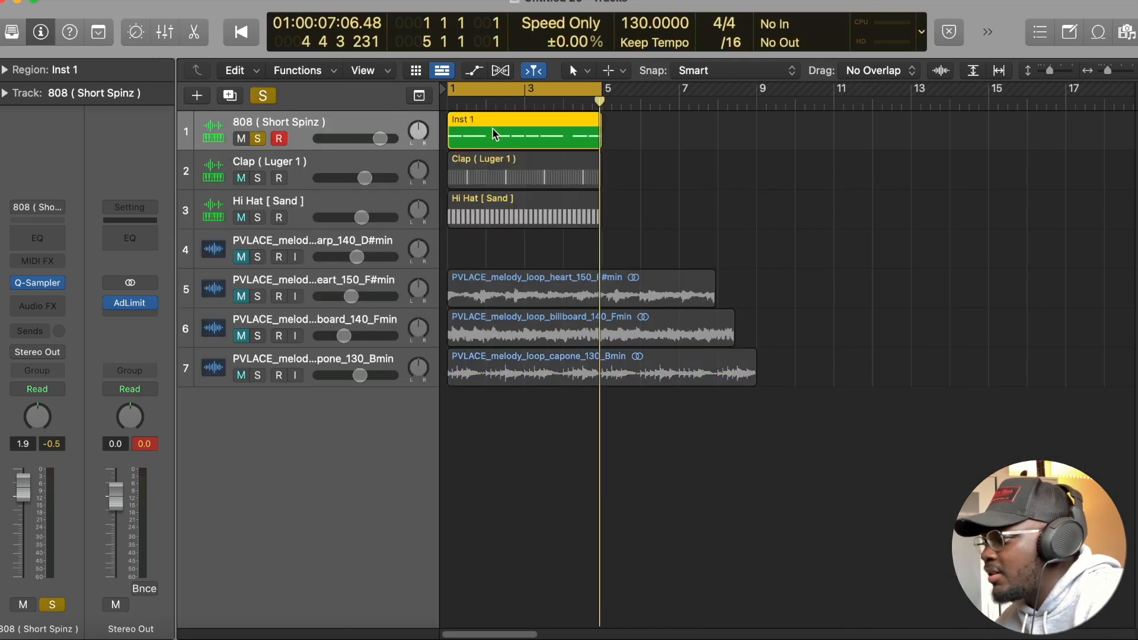
double_click(491, 127)
key(super+Right)
key(super+Right)
key(super+Right)
scroll(761, 443, left, 15)
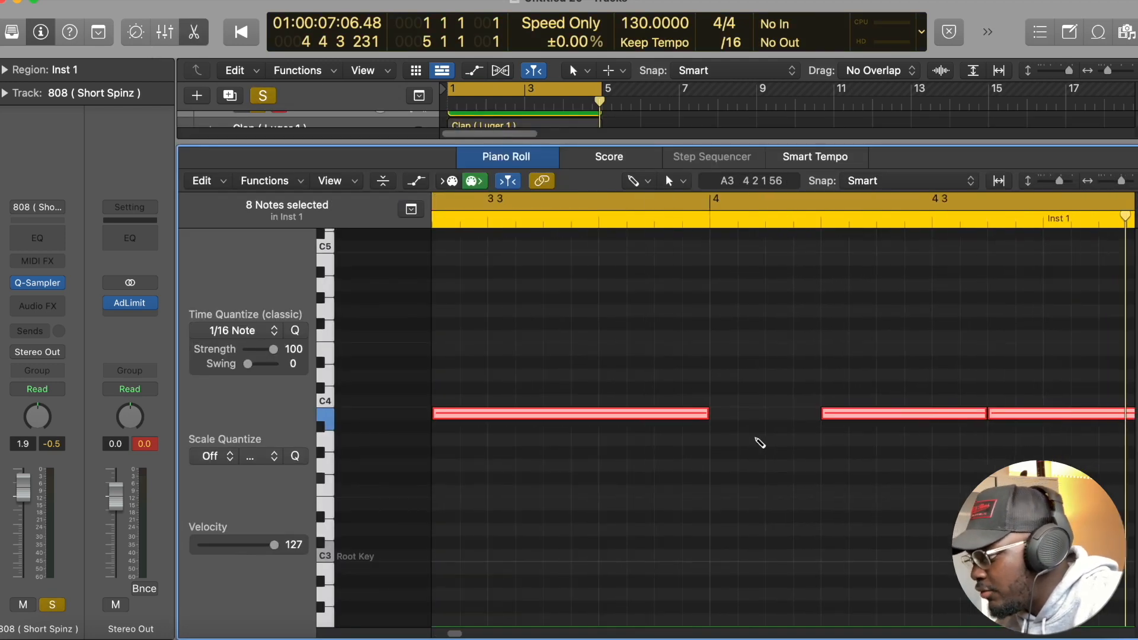
Shorten the second 808 note in bar 1 and add a short B3 note filling the gap up to bar 2.
super+click(851, 457)
drag(878, 415, 797, 436)
key(super+Right)
key(super+Right)
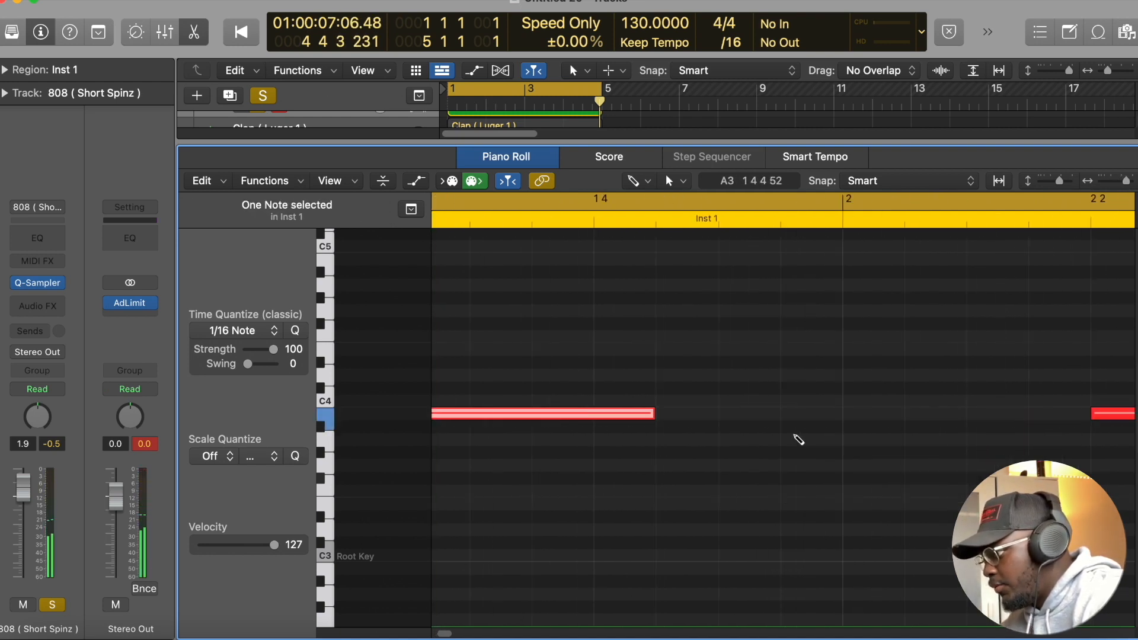
click(727, 417)
key(super+Left)
key(super+Left)
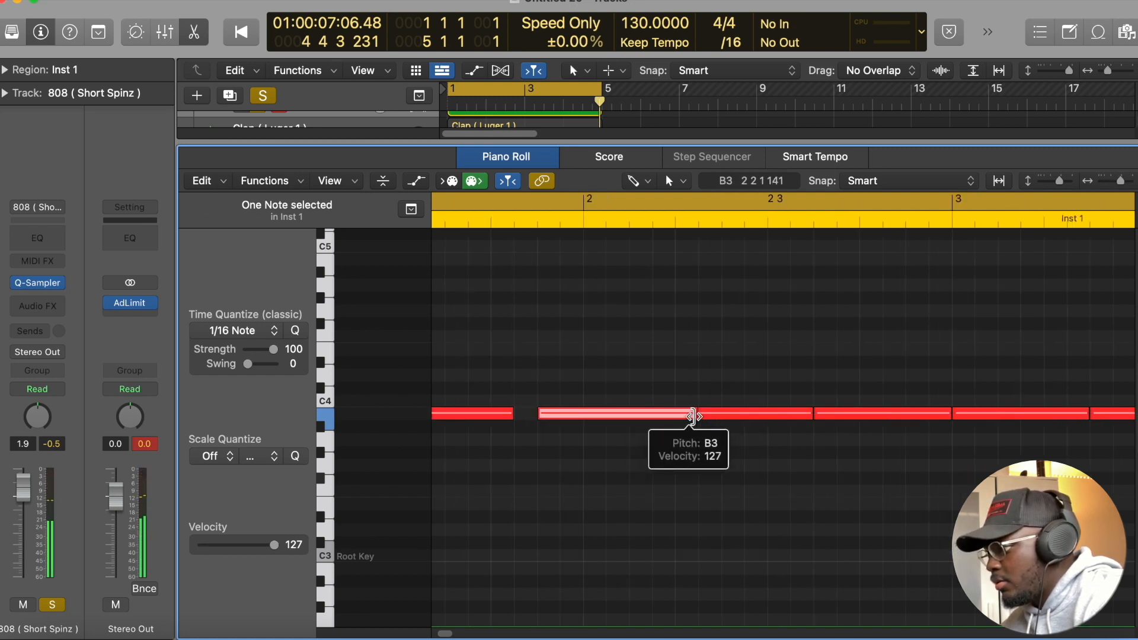
drag(692, 417, 537, 416)
scroll(534, 419, left, 5)
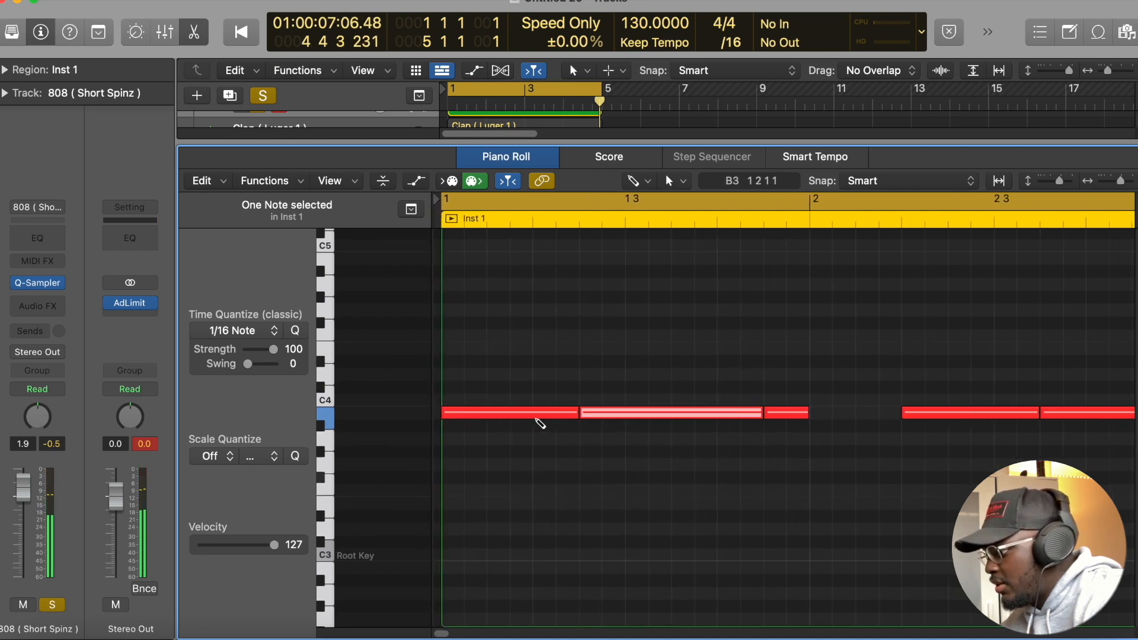
Shorten the 808 note leading into bar 4 to end at 3 4 and fill the remaining beat with two short B3 notes.
scroll(816, 419, right, 10)
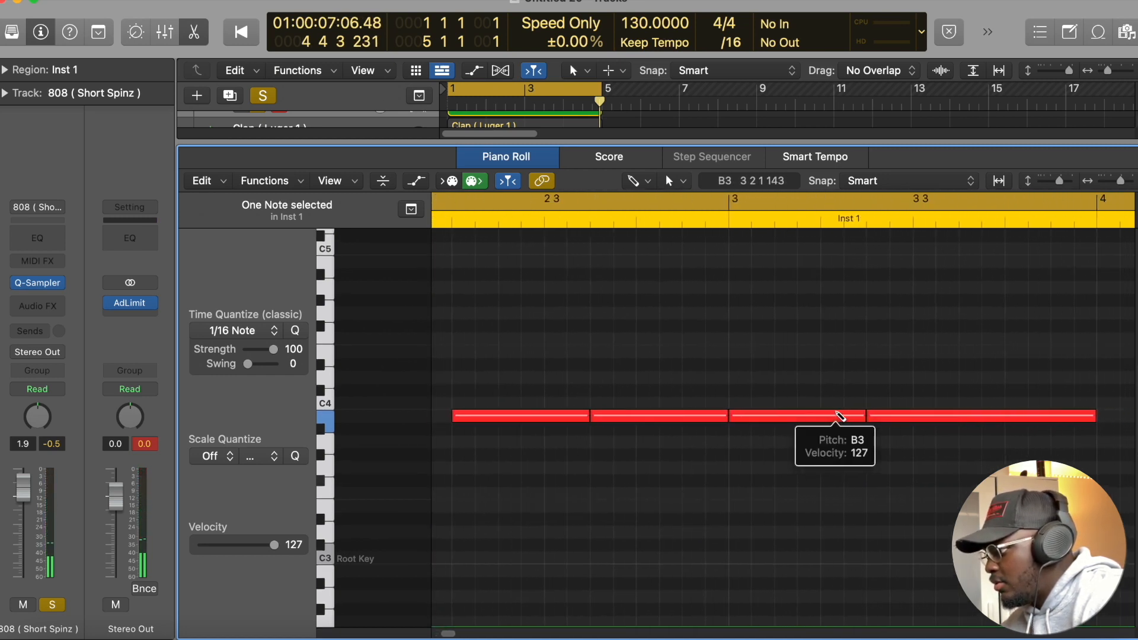
scroll(838, 416, right, 3)
scroll(961, 415, right, 1)
scroll(972, 417, up, 3)
drag(1016, 418, 851, 425)
click(852, 419)
scroll(1099, 418, right, 1)
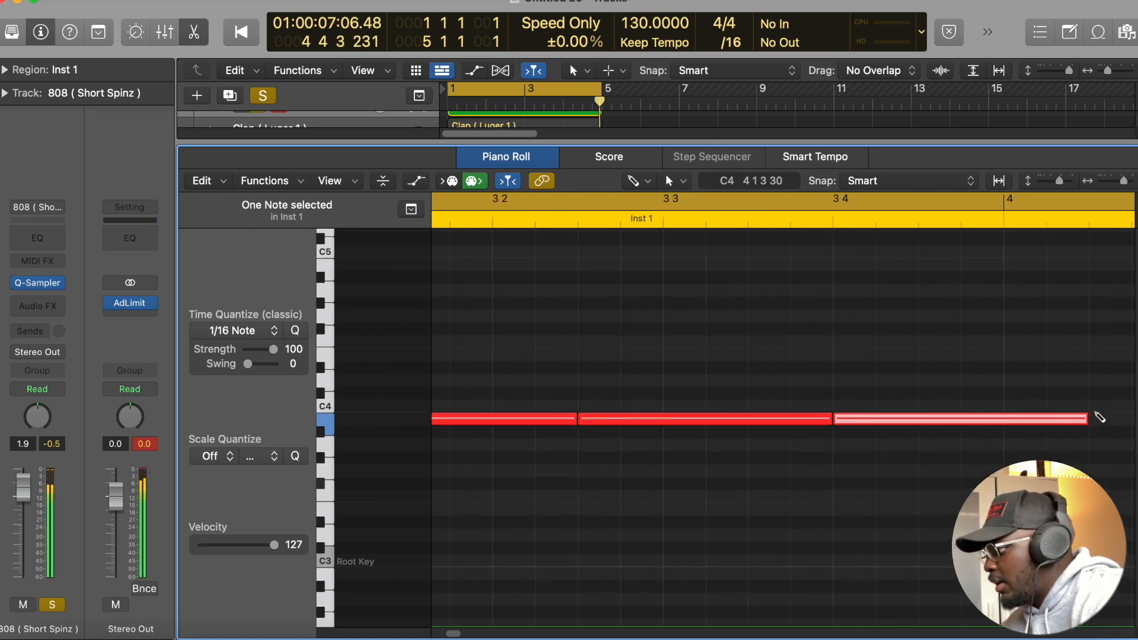
drag(1086, 424, 917, 441)
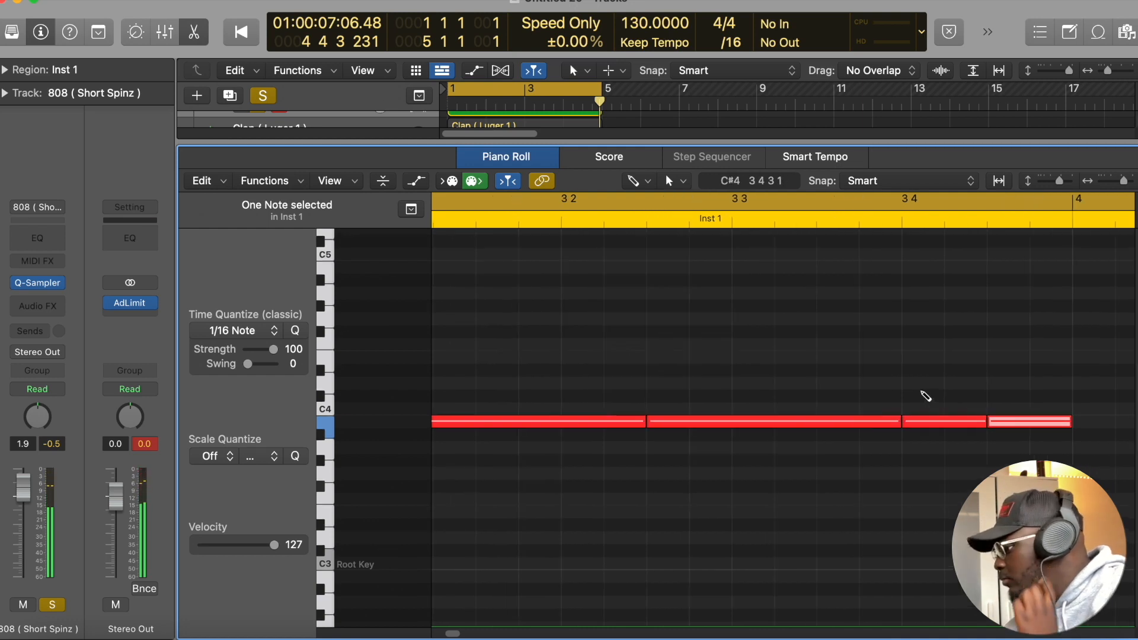
Audition the edited 808 pattern, close the editor and play it together with the soloed capone_130_Bmin melody loop.
key(space)
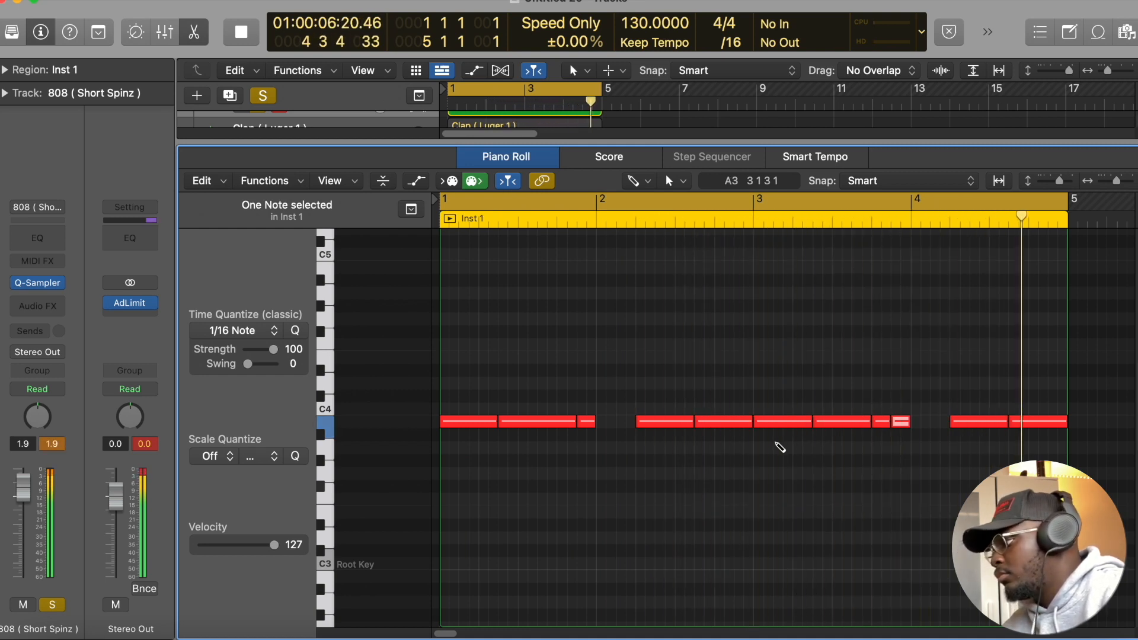
click(184, 34)
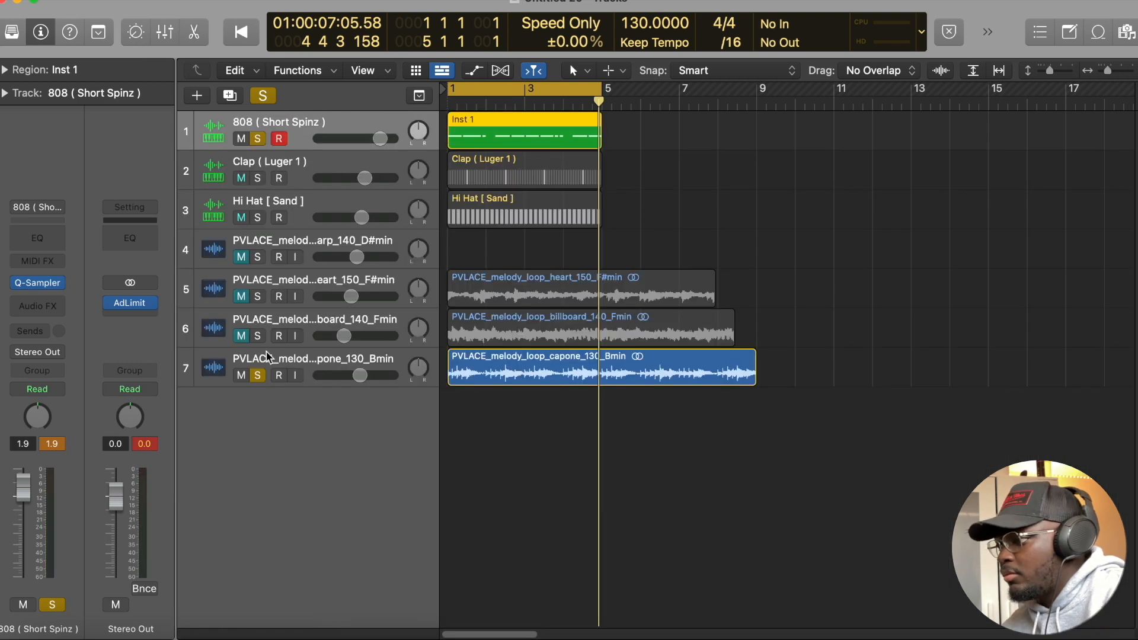
key(space)
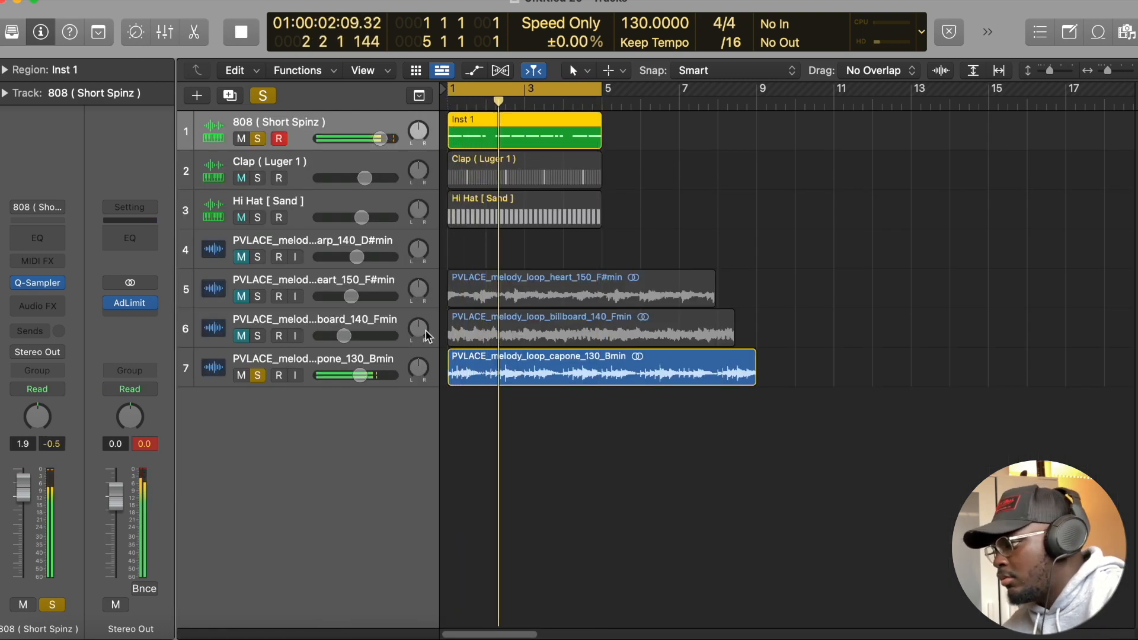
Stop playback, mute the capone_130_Bmin melody track and turn off all track solos.
key(space)
click(240, 375)
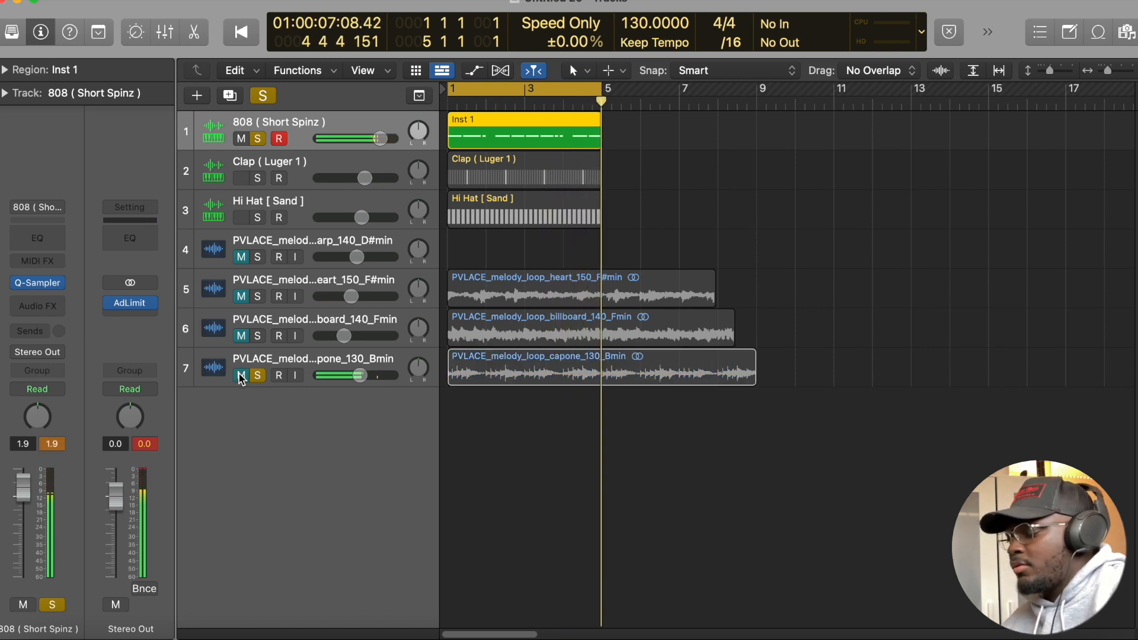
click(262, 95)
Download the PVLACE_melody_loop_painful_140_Amin loop from Splice and place it at bar 1 on a new track in Logic Pro.
click(571, 637)
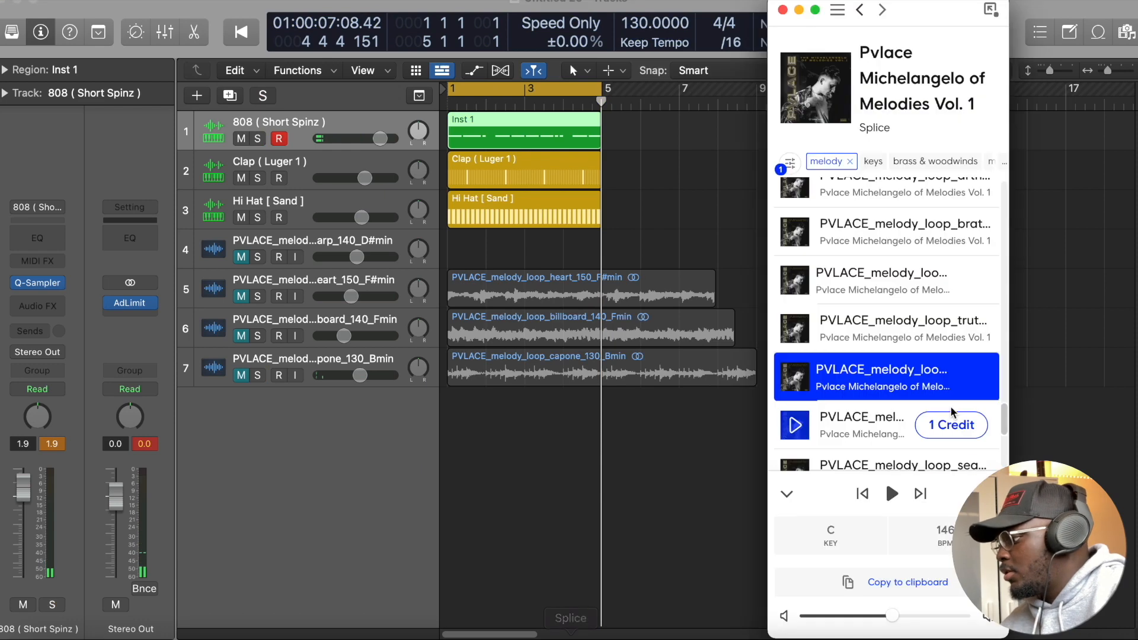
scroll(957, 354, down, 4)
scroll(958, 354, up, 1)
scroll(958, 355, down, 3)
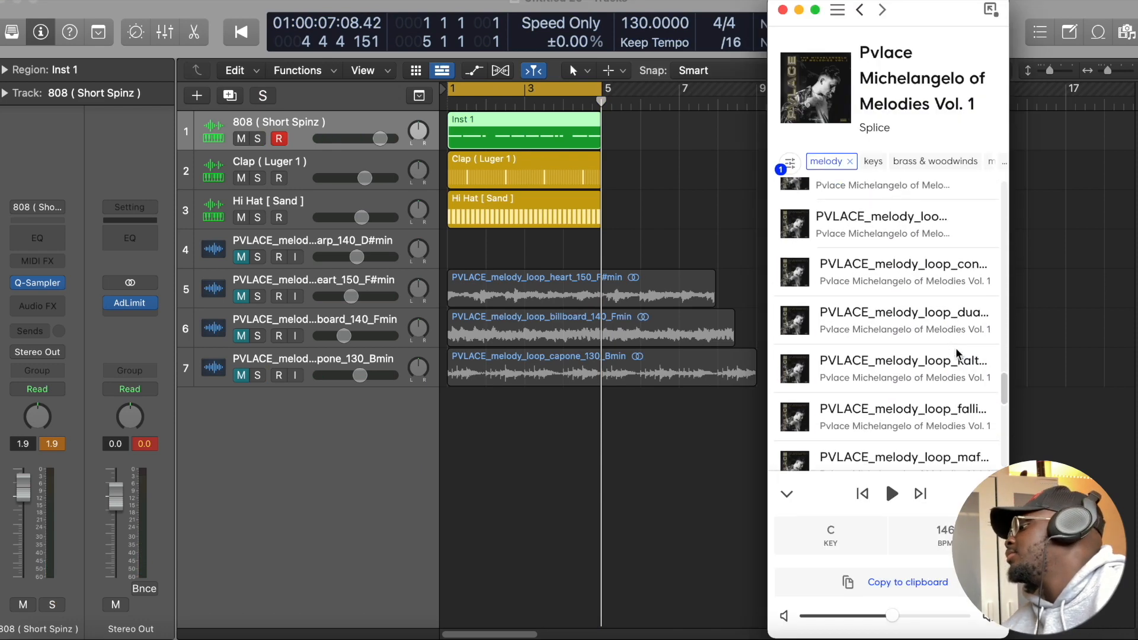
scroll(958, 354, up, 3)
scroll(958, 355, down, 2)
scroll(957, 355, up, 3)
scroll(958, 354, down, 5)
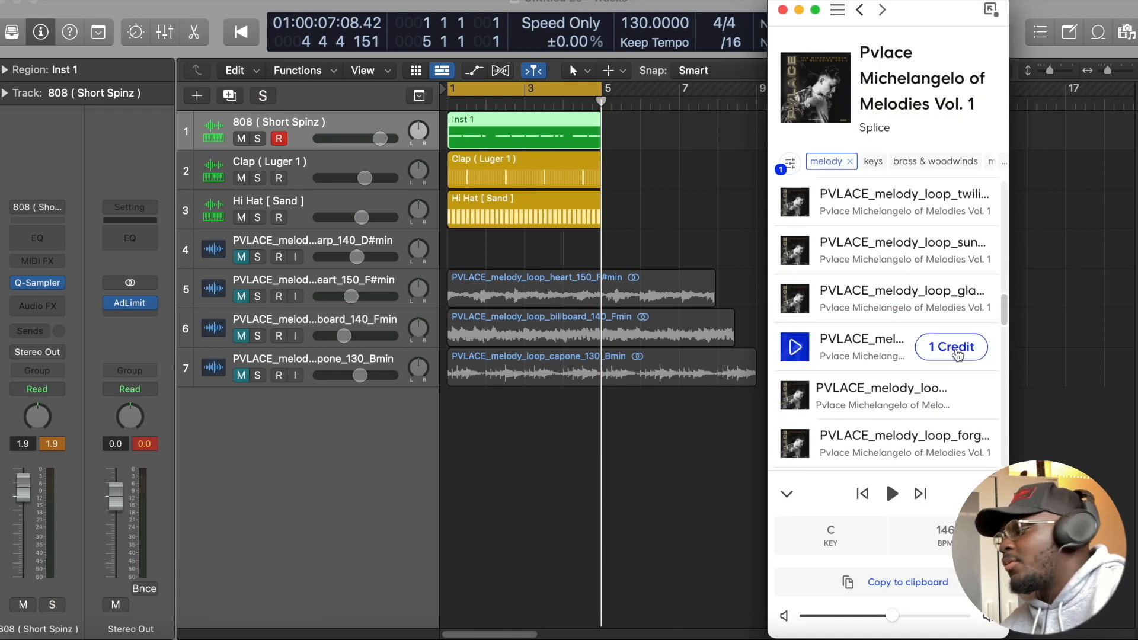
scroll(955, 353, up, 4)
scroll(955, 354, down, 5)
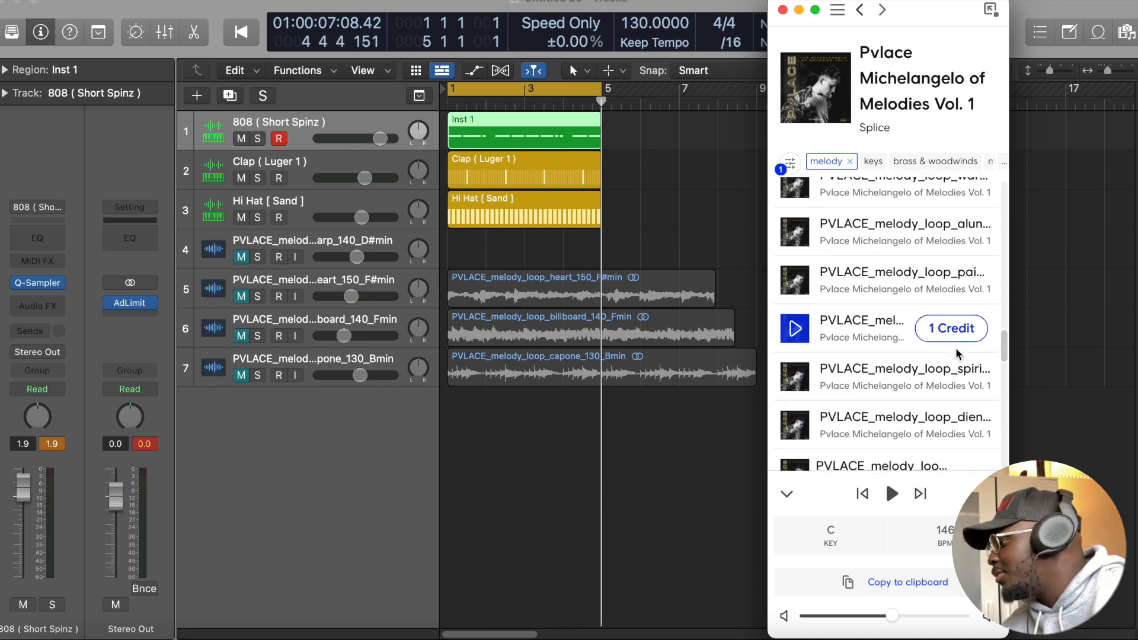
click(963, 287)
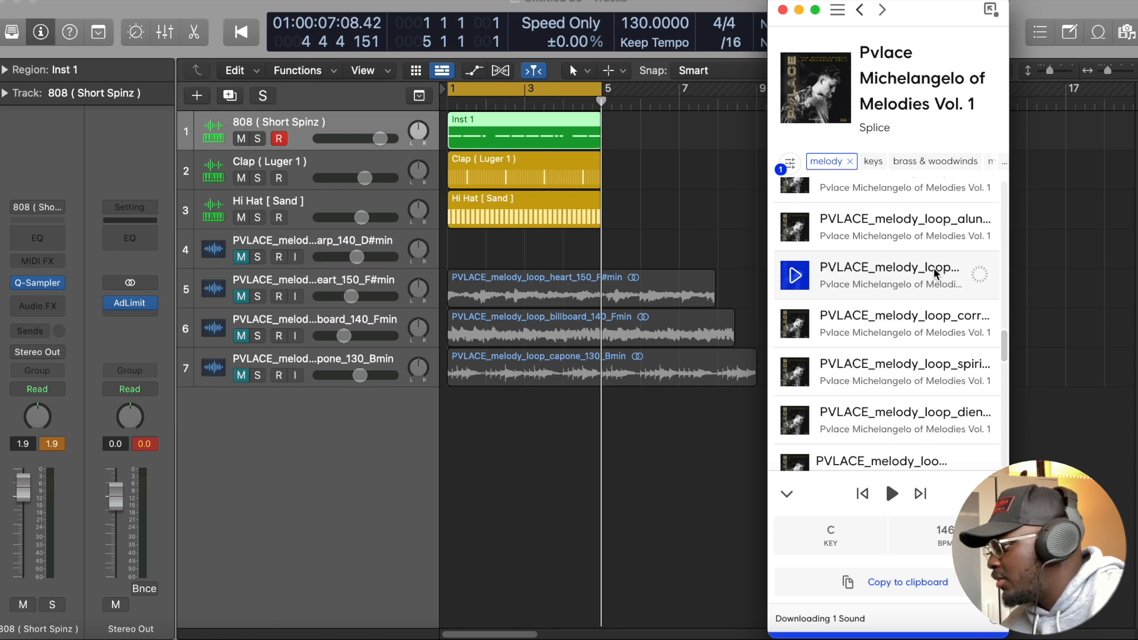
drag(933, 268, 452, 484)
Set the project tempo to 140 BPM.
click(627, 21)
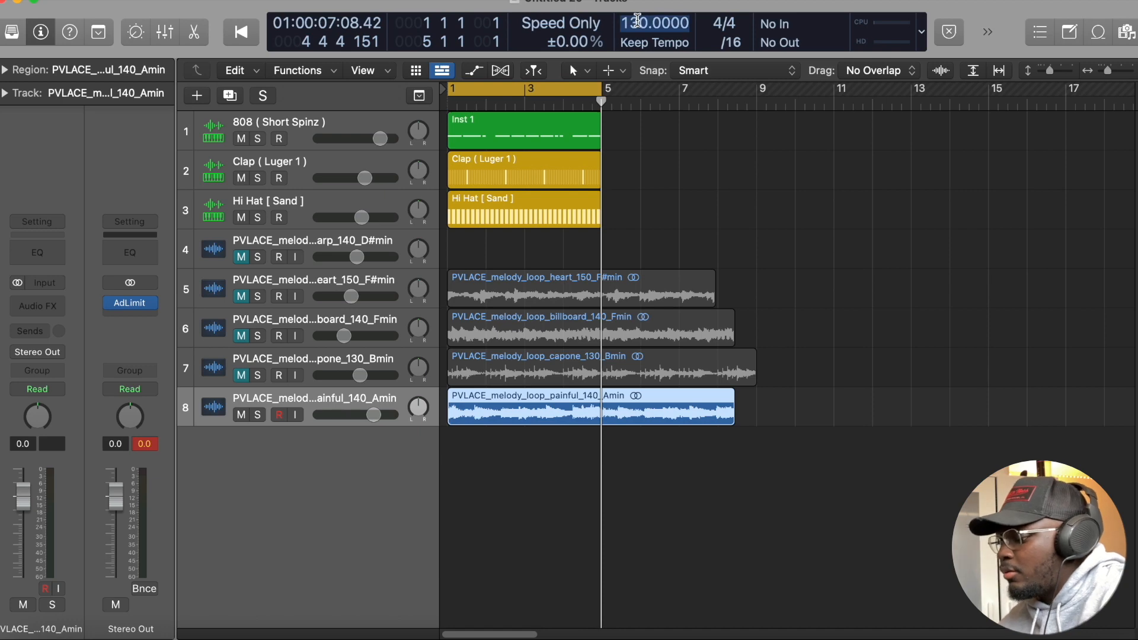
text(140)
key(Return)
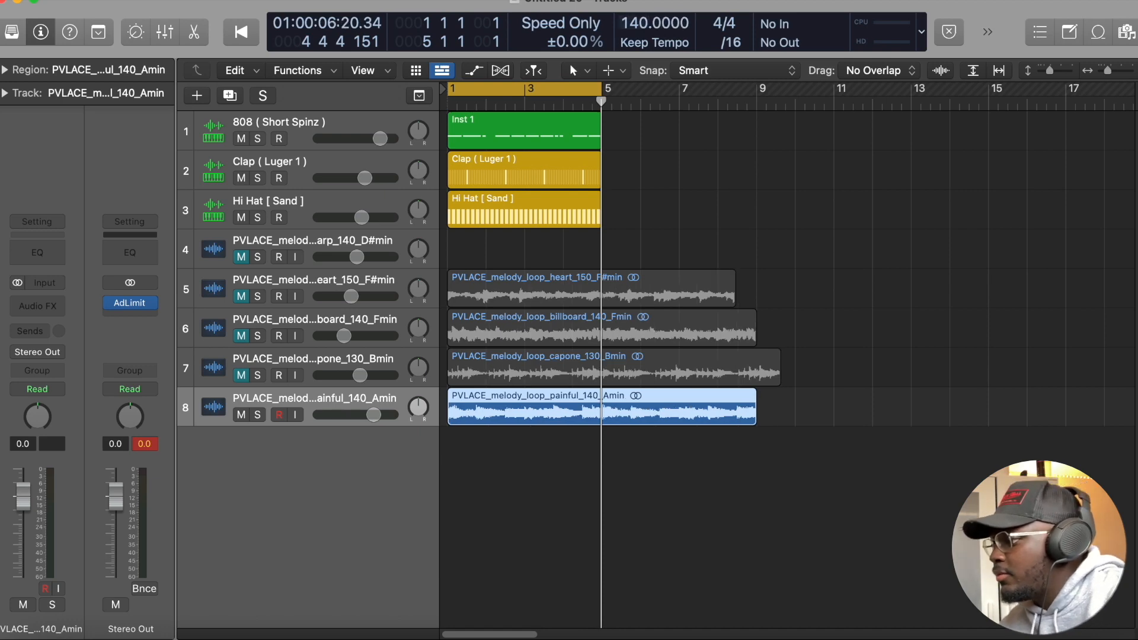
Transpose all notes of the 808 Inst 1 region down to A3, play the beat and close the note editor.
double_click(517, 114)
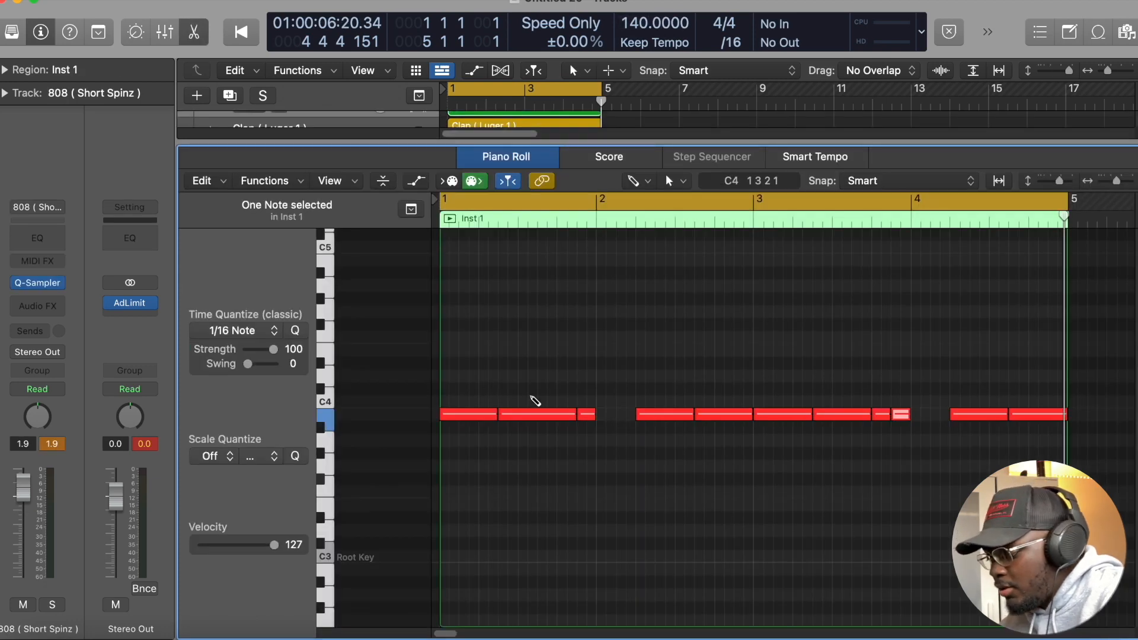
key(super+a)
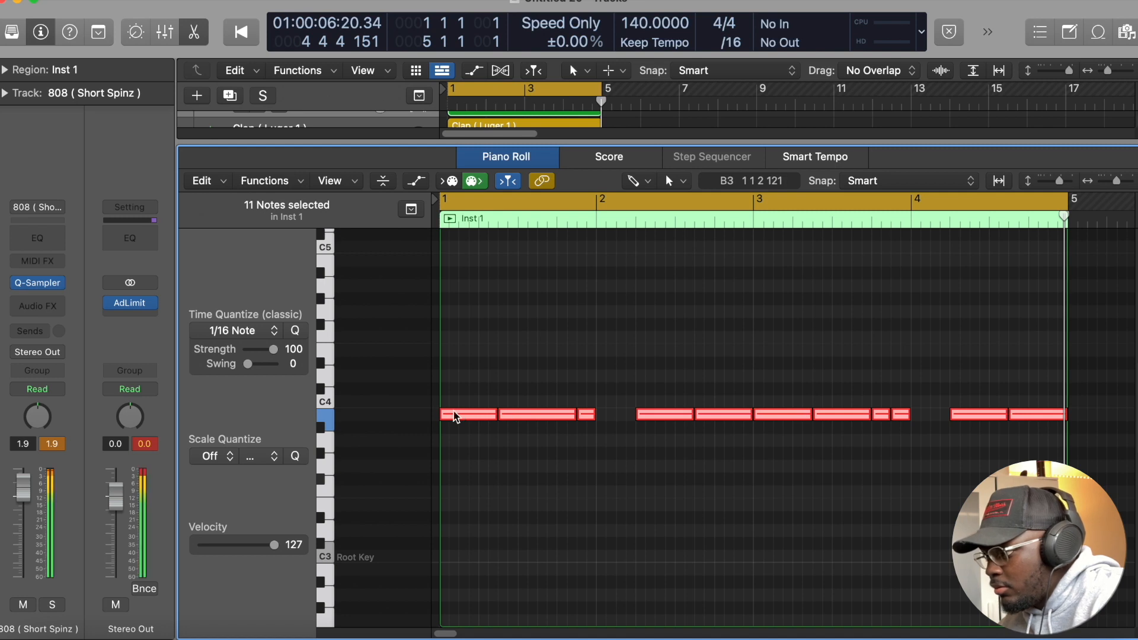
drag(456, 416, 457, 442)
key(space)
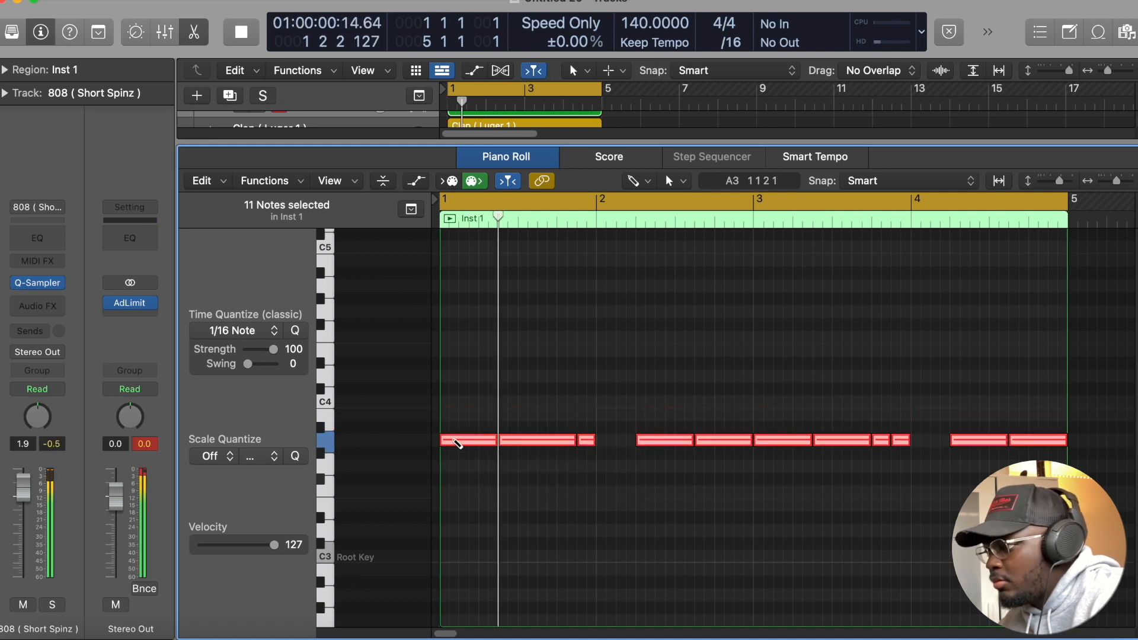
key(p)
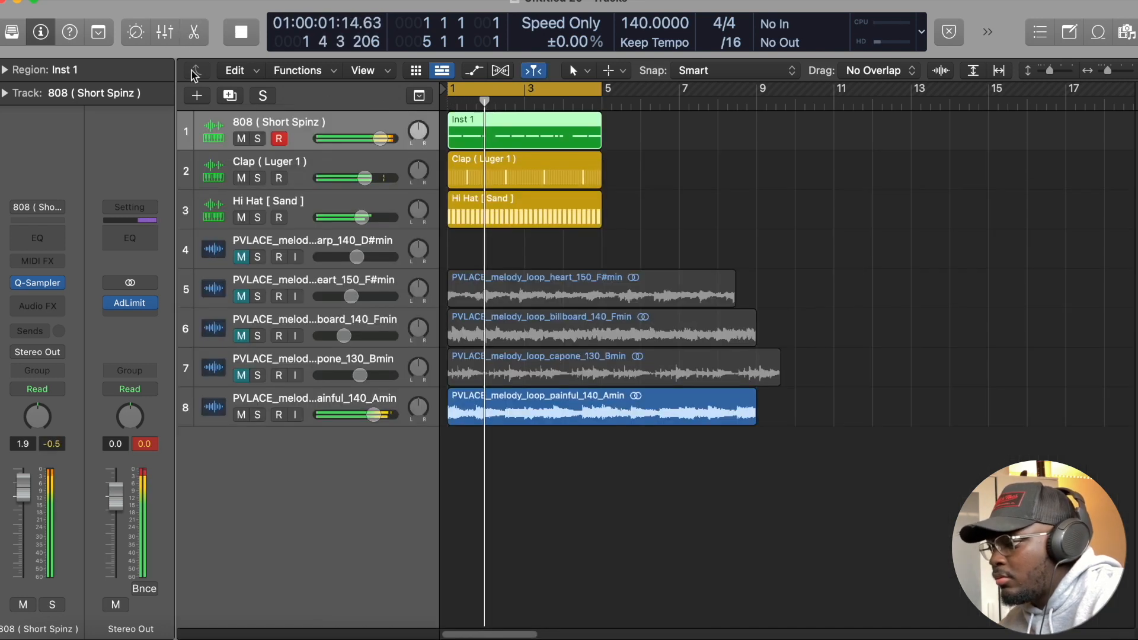
Add a Channel EQ to the painful_140_Amin melody track, turn on its low cut and raise the cutoff frequency.
click(344, 395)
click(43, 252)
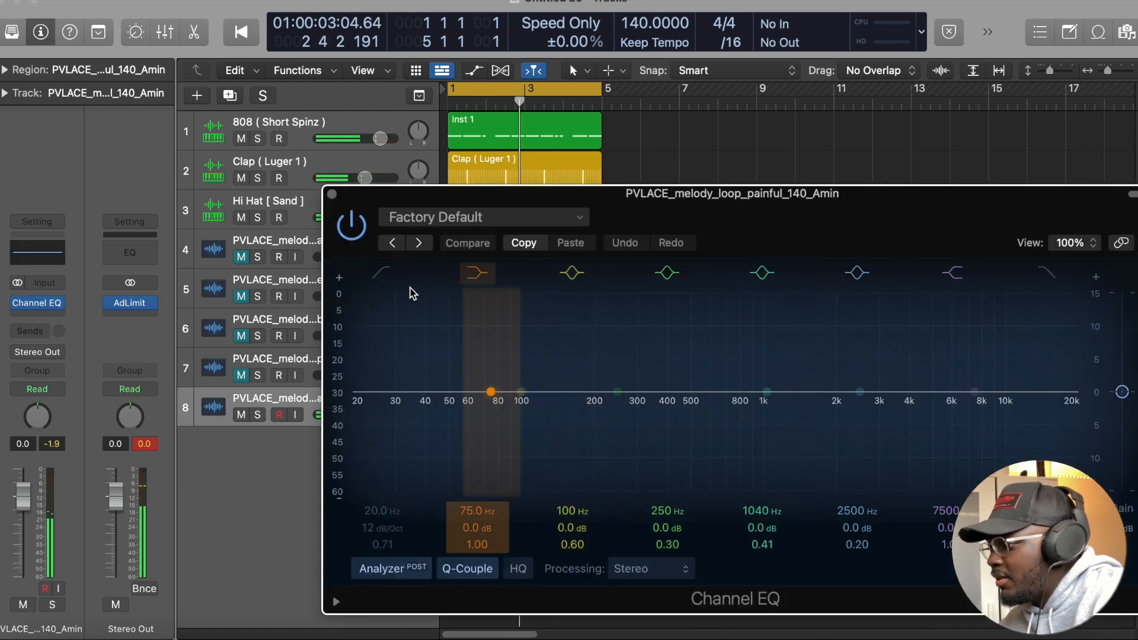
click(380, 275)
drag(374, 407, 672, 417)
key(space)
click(332, 194)
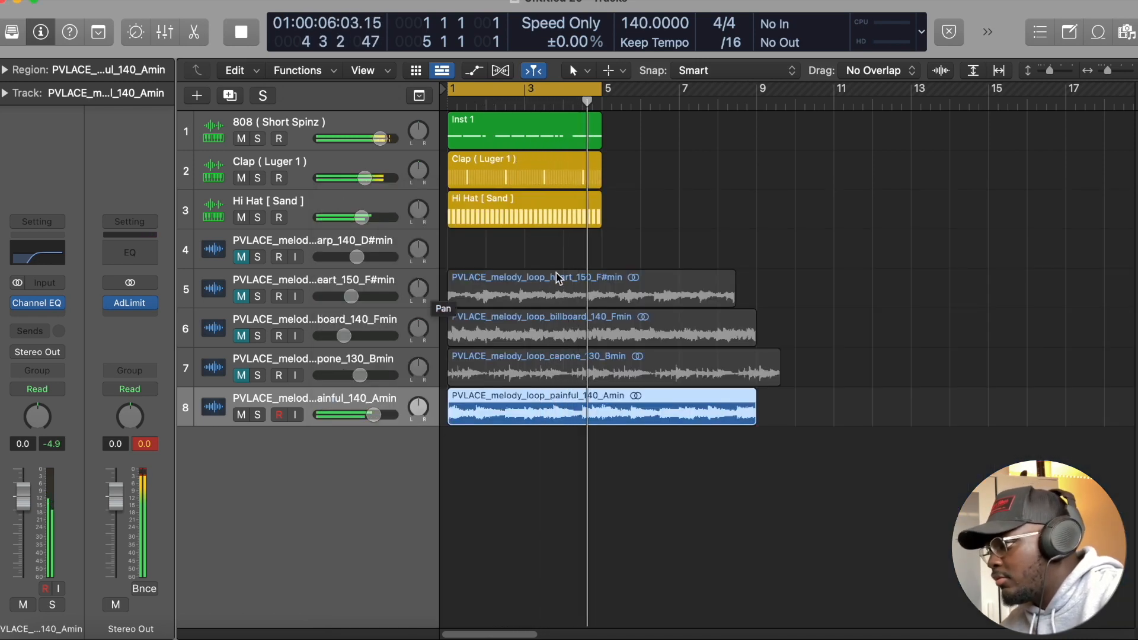
Lengthen the short 808 notes to close the gaps, and add Splice's PVLACE_melody_loop_dienacht_130_Gmin loop on a new track at 130 BPM.
double_click(576, 127)
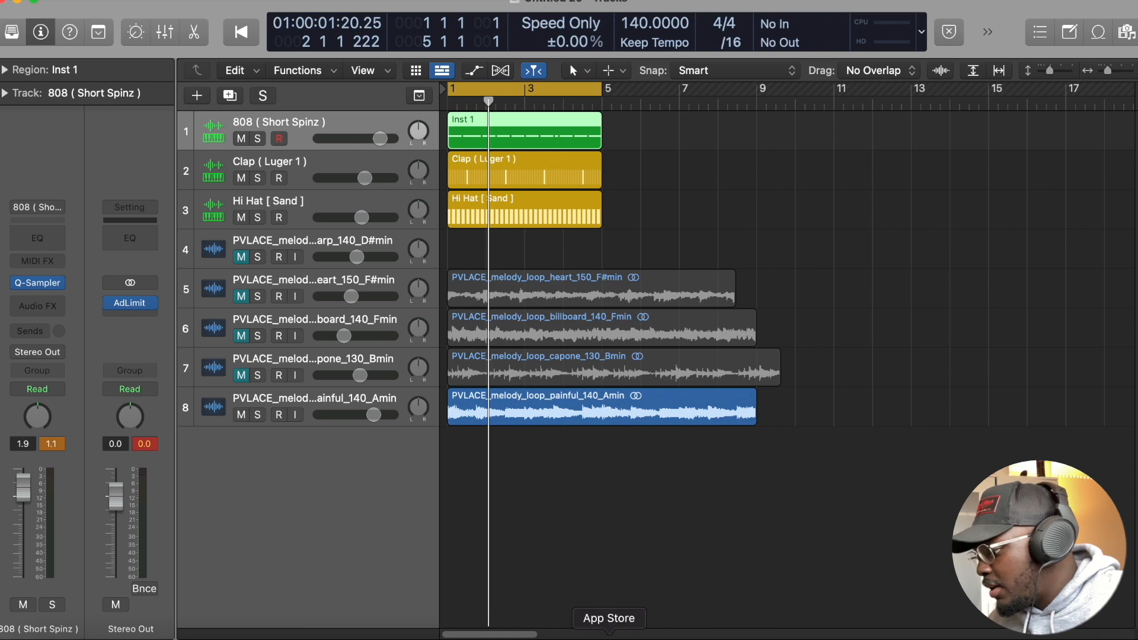
click(584, 633)
scroll(808, 332, down, 3)
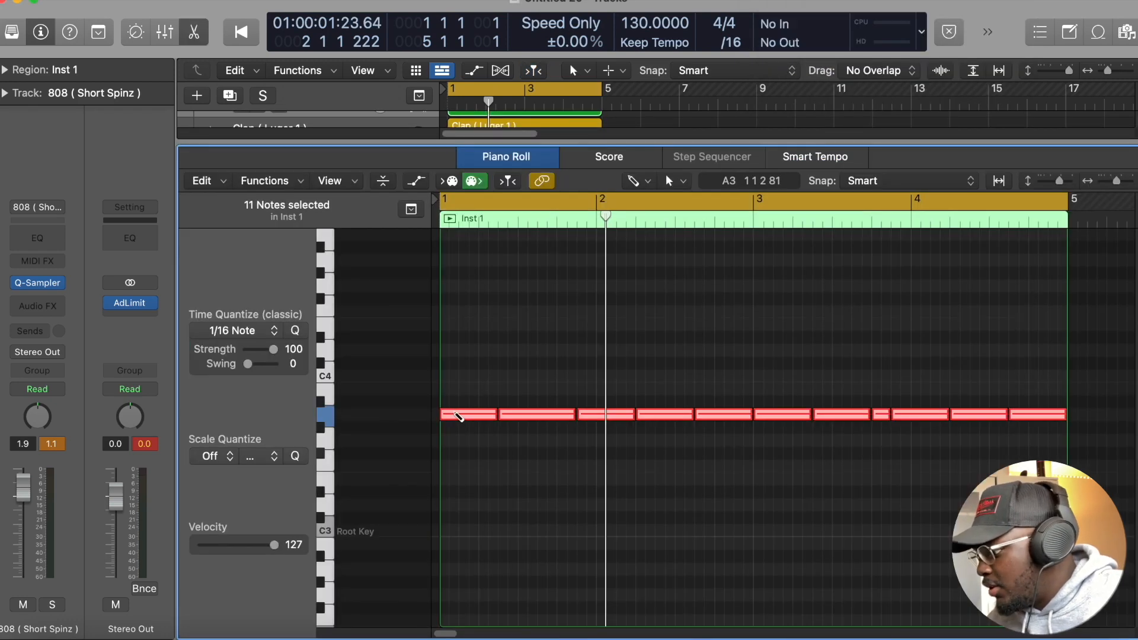
Transpose all 808 notes down to G3, start playback and close the note editor.
drag(456, 413, 453, 440)
key(space)
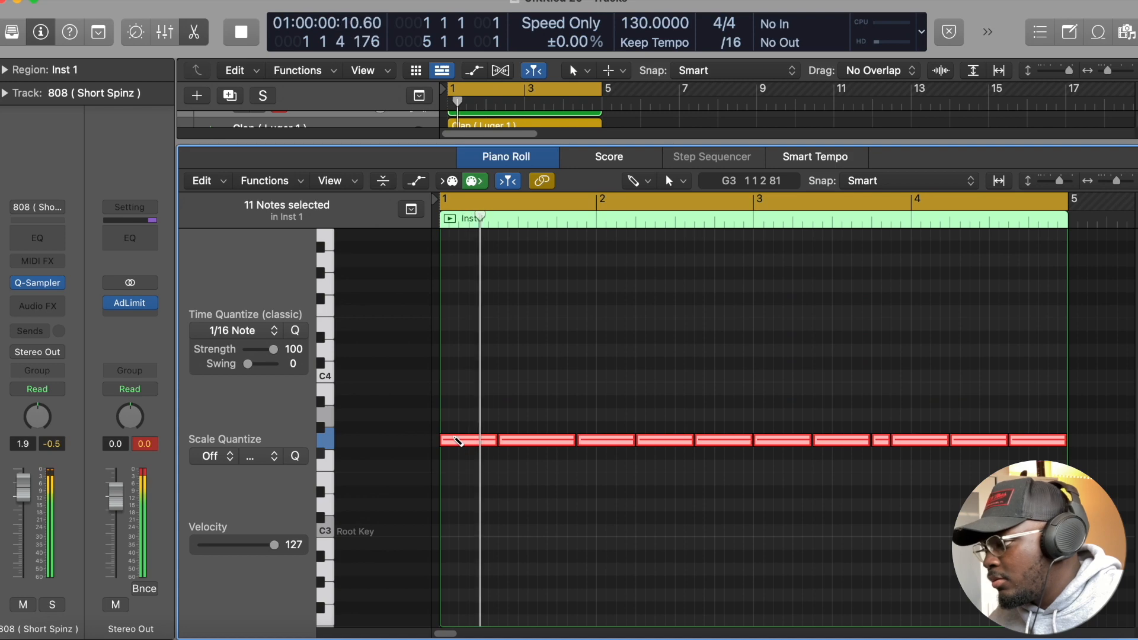
click(196, 32)
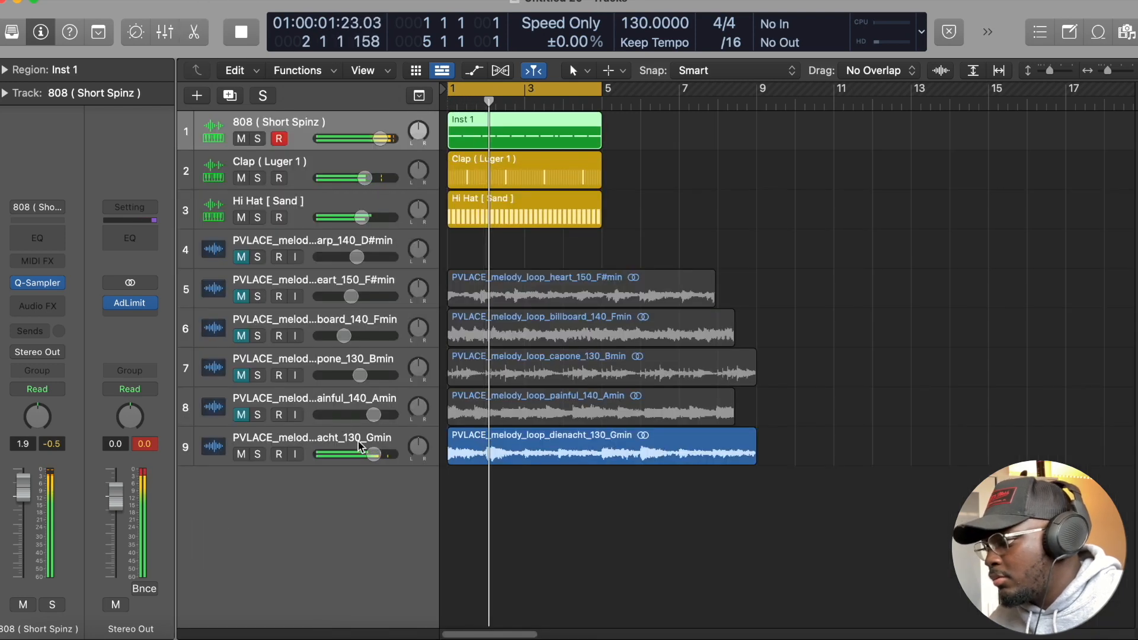
Insert a Channel EQ on the 808 and dienacht_130_Gmin tracks, enabling the loop's low cut and raising its cutoff frequency.
click(41, 244)
click(331, 195)
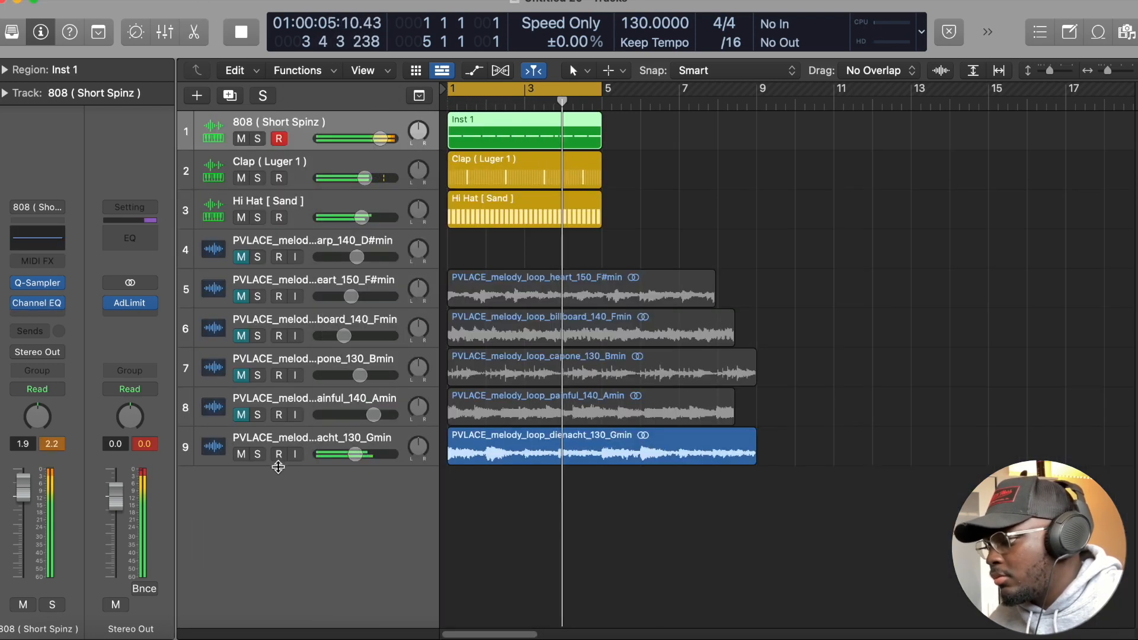
click(273, 441)
click(37, 251)
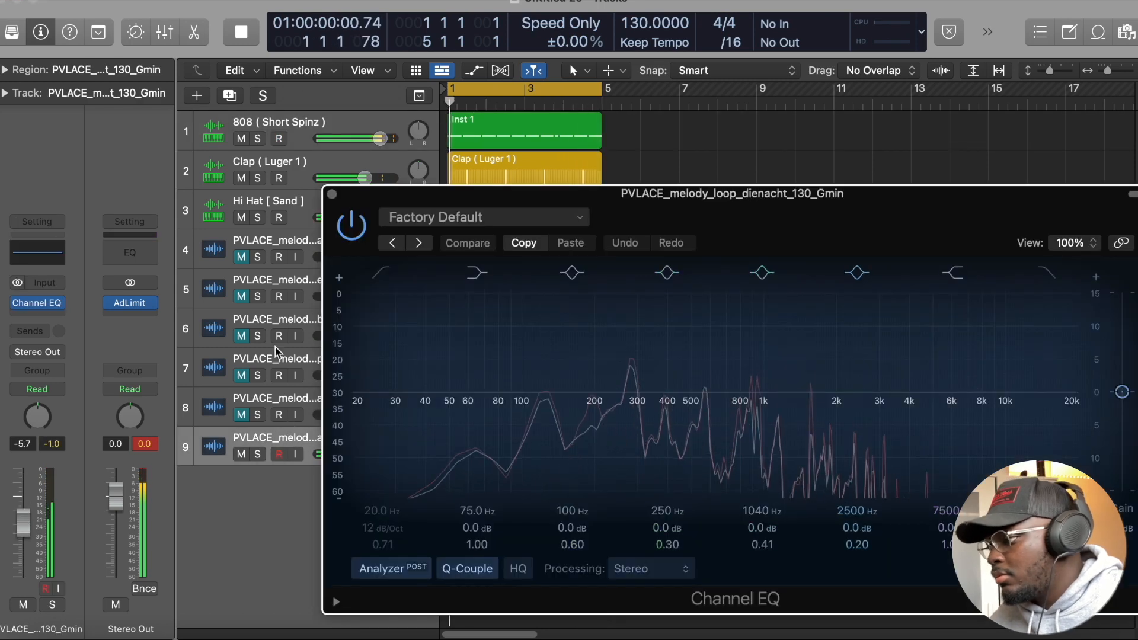
click(381, 272)
drag(389, 394, 616, 435)
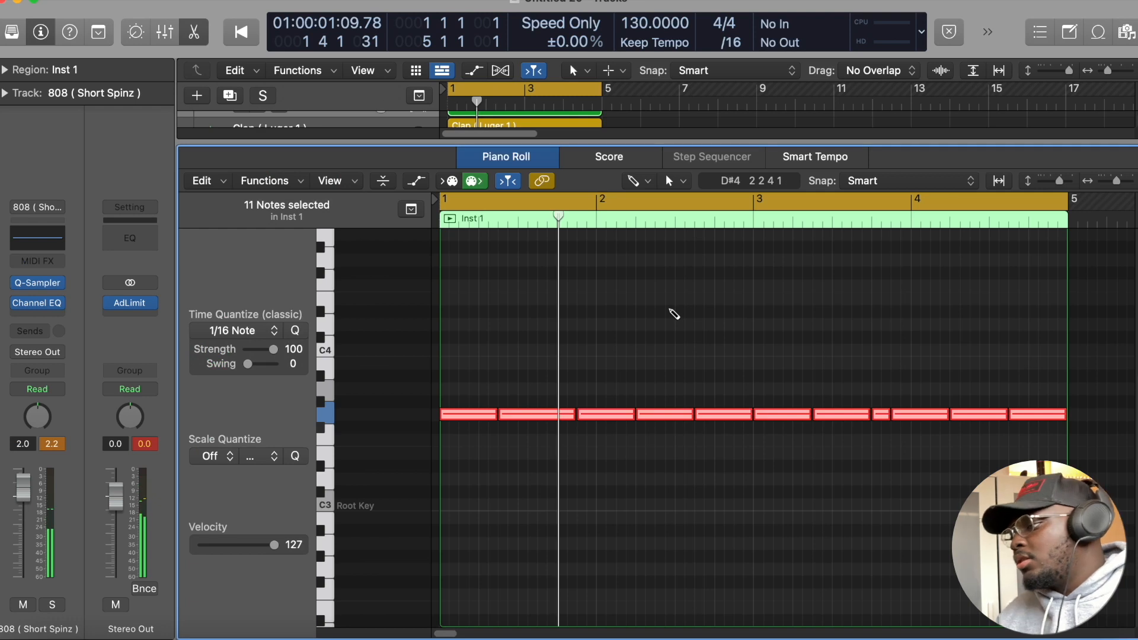
Thin out the 808 pattern by deleting its second note, the last note of bar 2 and the short note before bar 4.
click(548, 471)
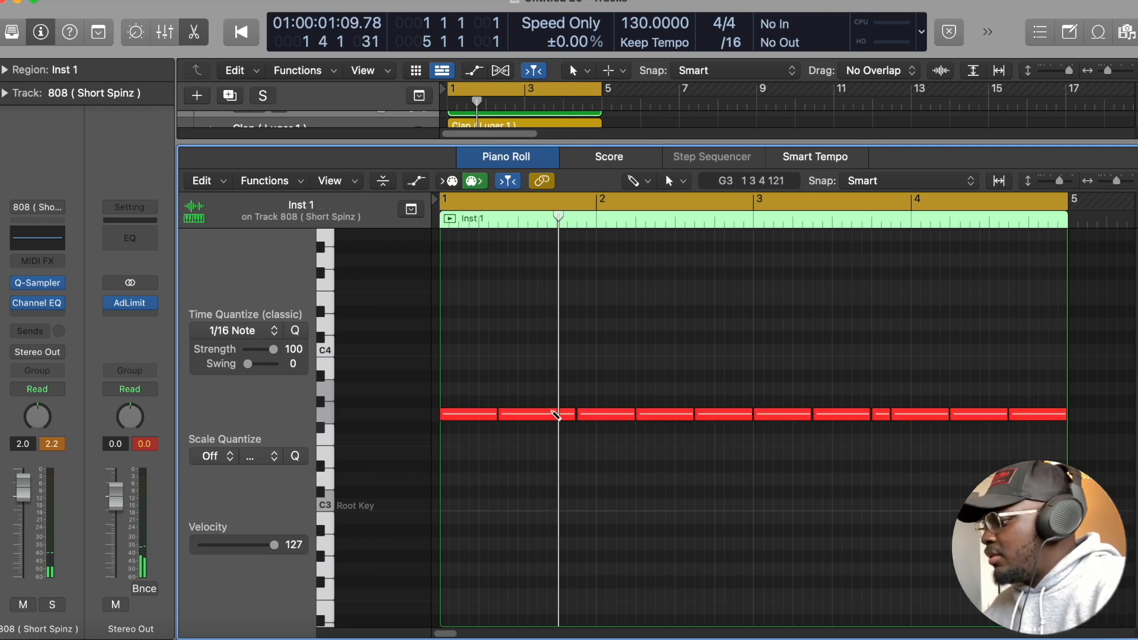
click(554, 414)
click(682, 417)
key(space)
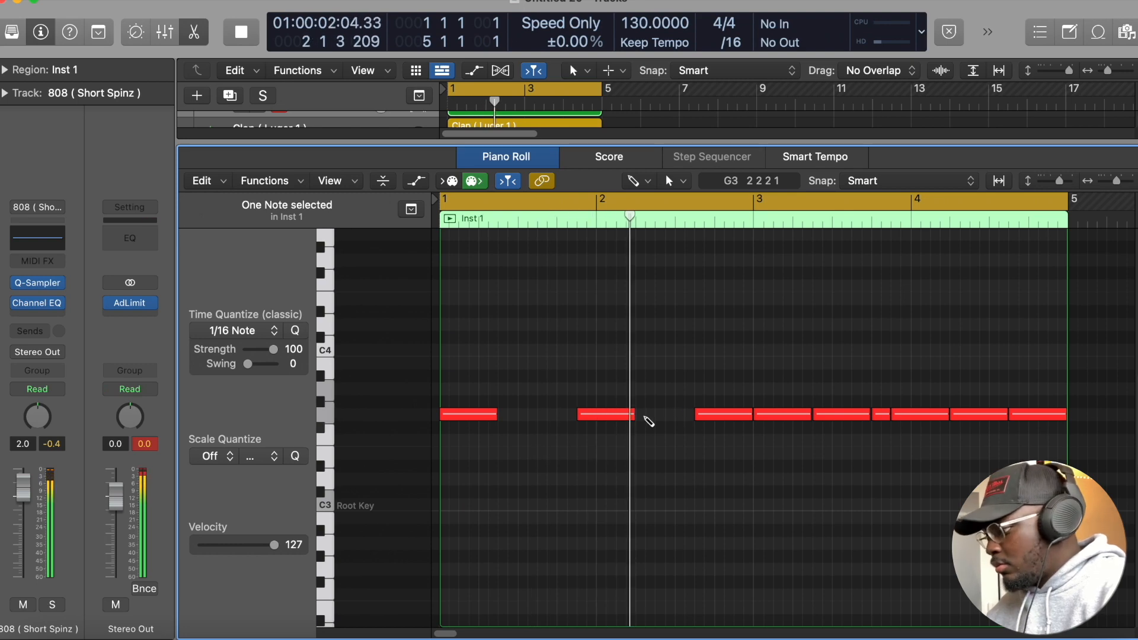
drag(646, 419, 665, 415)
key(space)
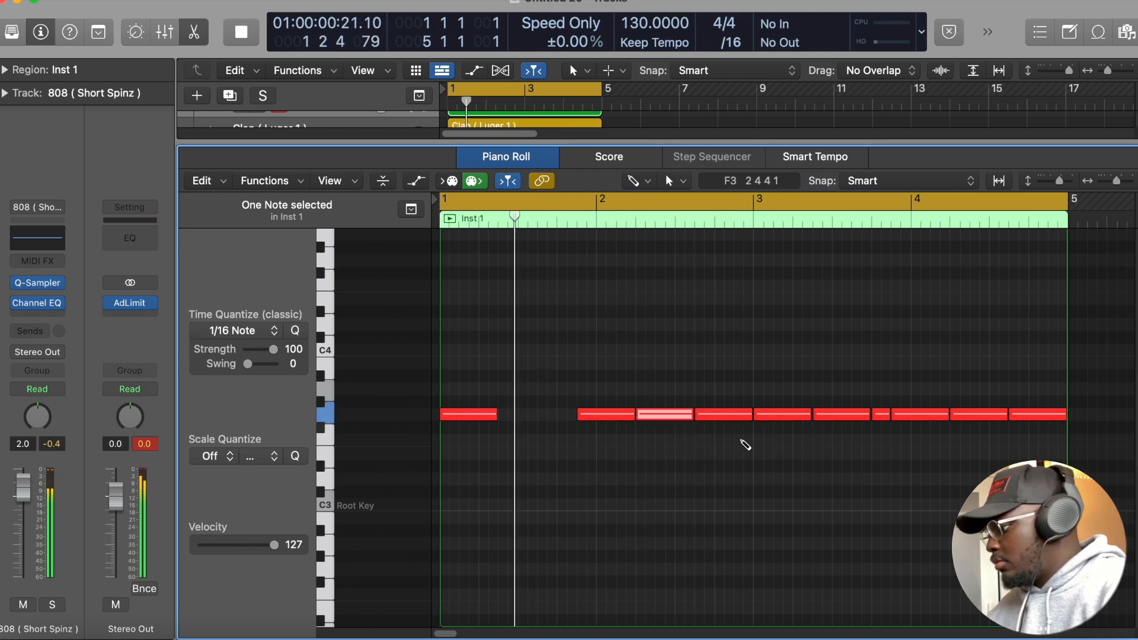
click(728, 415)
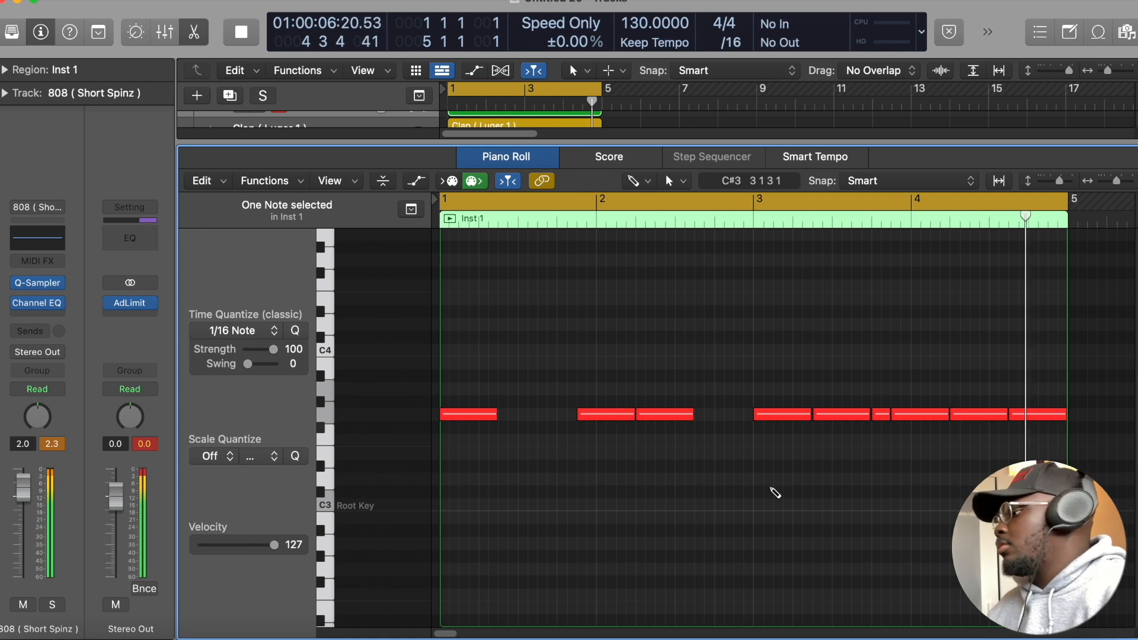
key(space)
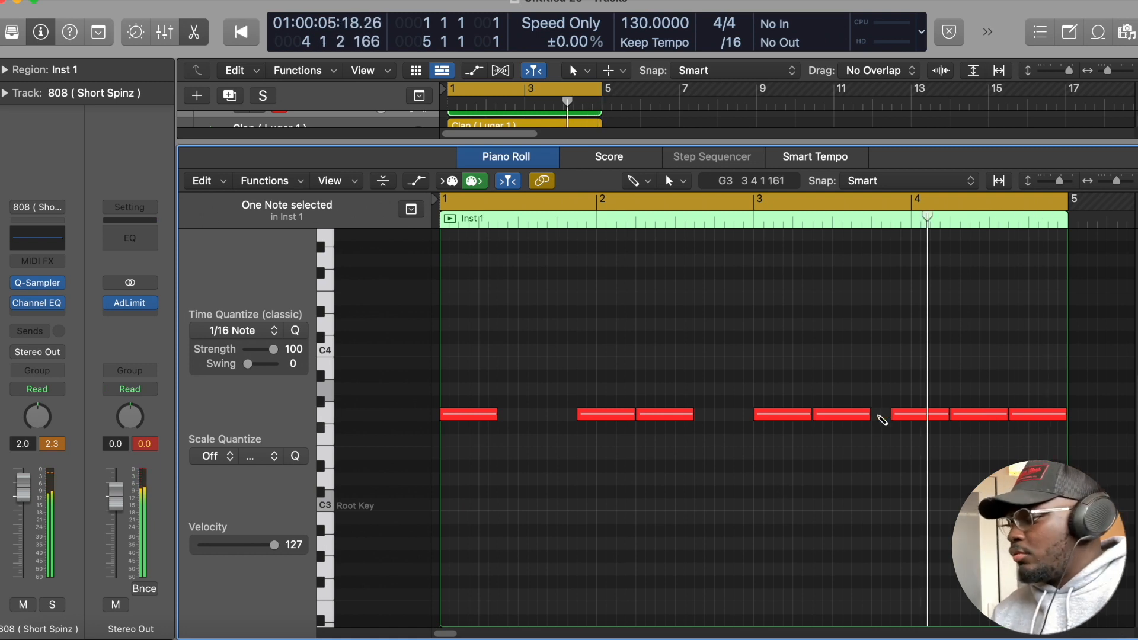
Set the time quantize to 1/32 Note and paint a quick roll of short G3 notes just before bar 4, then audition it.
click(224, 330)
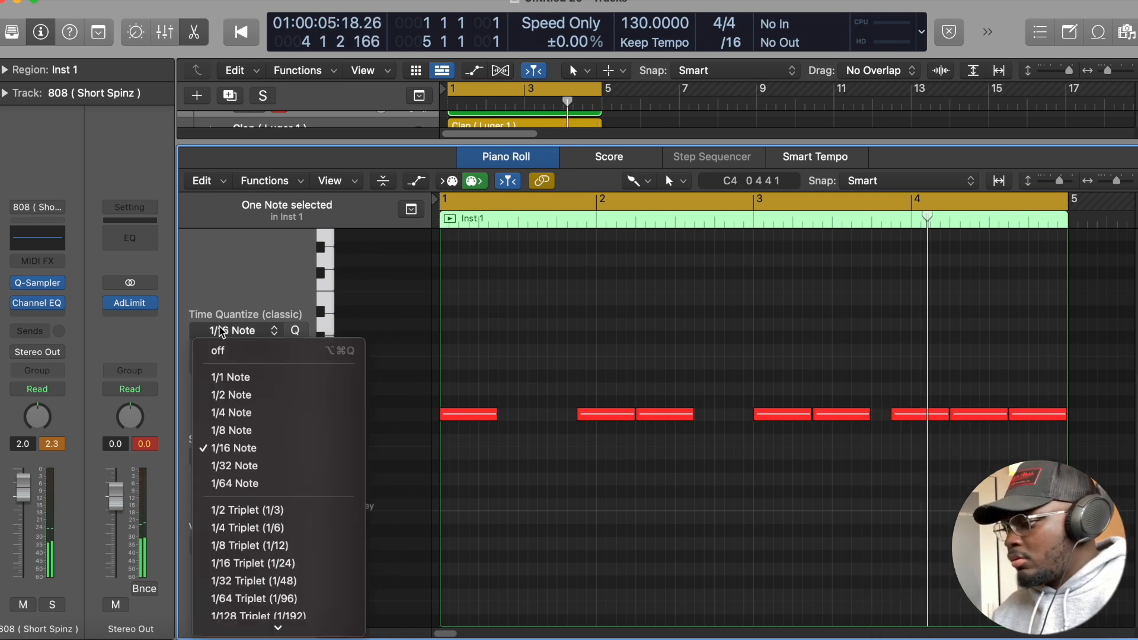
click(232, 466)
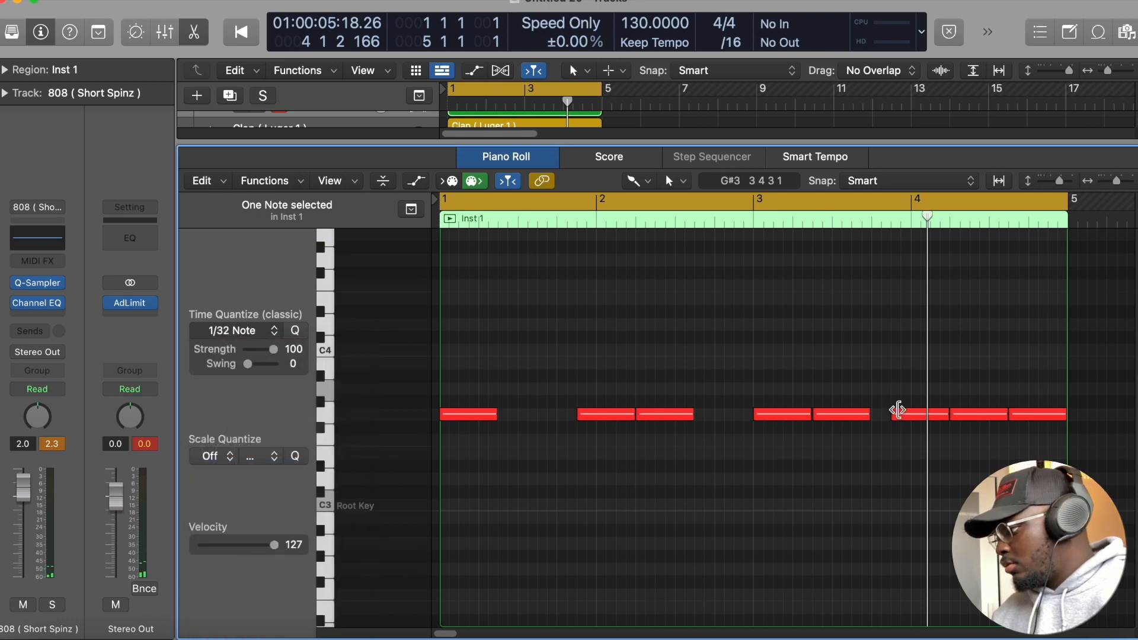
click(879, 414)
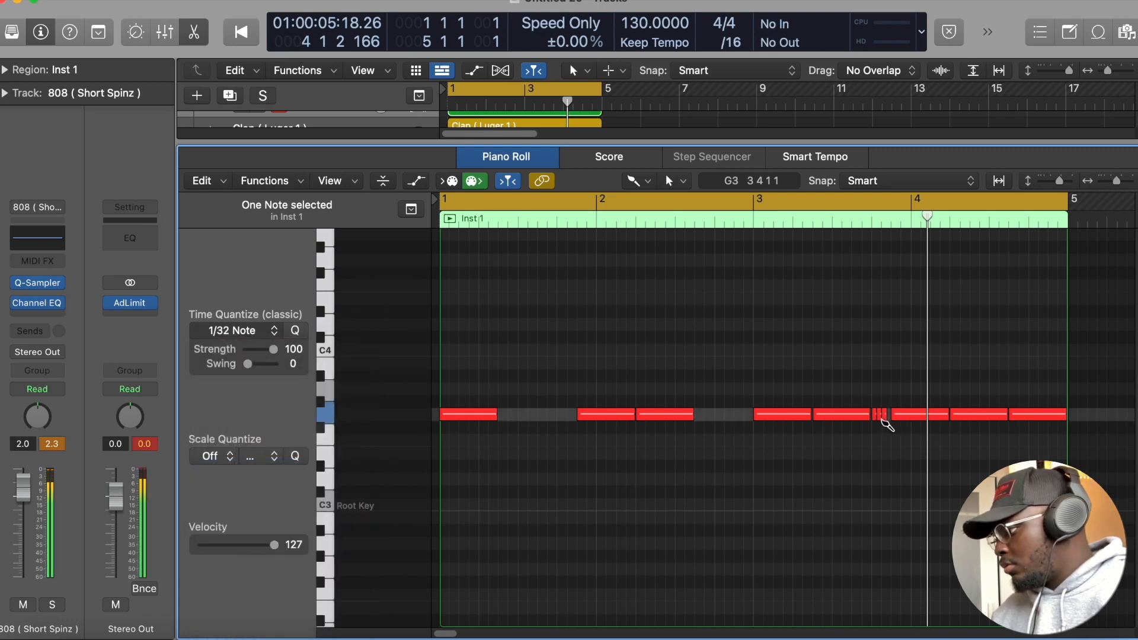
key(space)
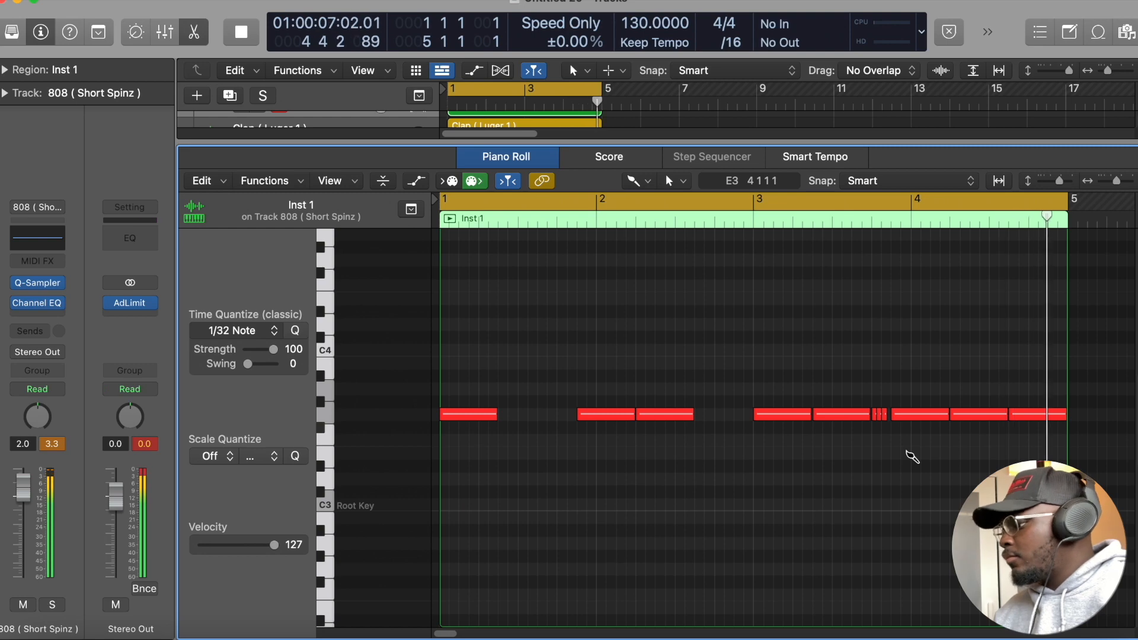
key(space)
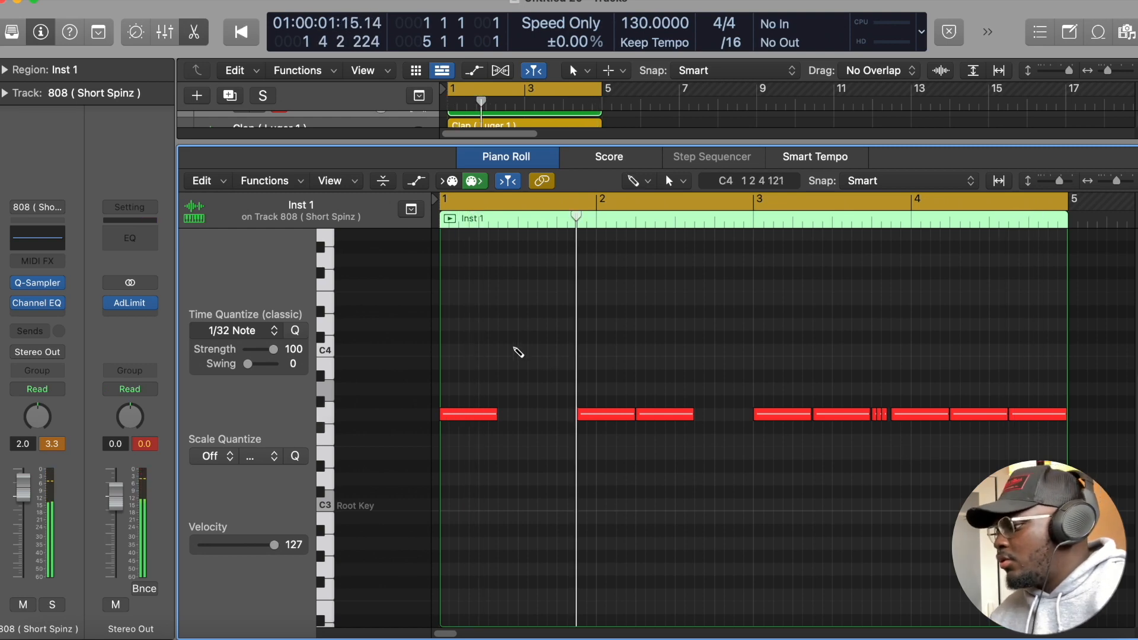
Add a D4 note to the 808 pattern directly after the first G3 note and lengthen it to match that note.
key(space)
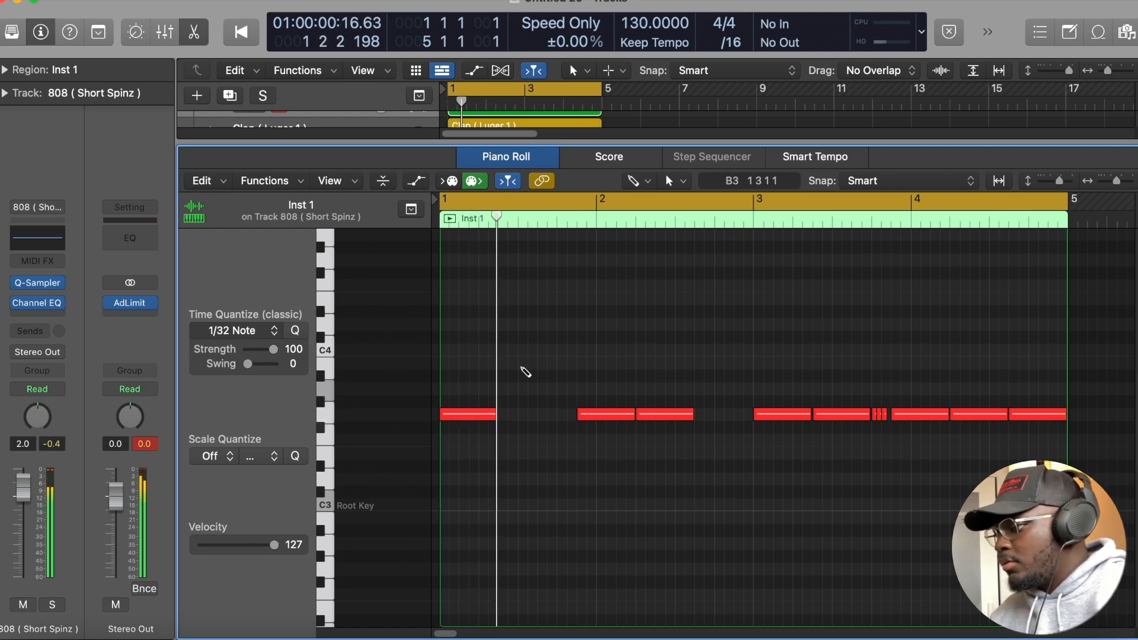
click(524, 323)
key(space)
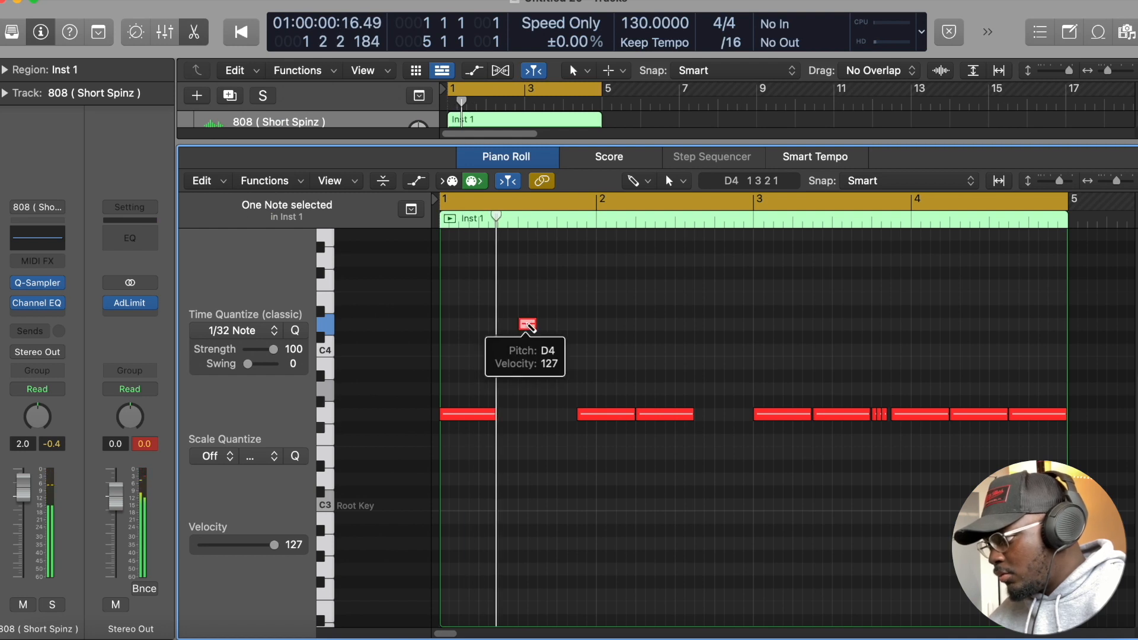
drag(524, 322, 512, 327)
key(space)
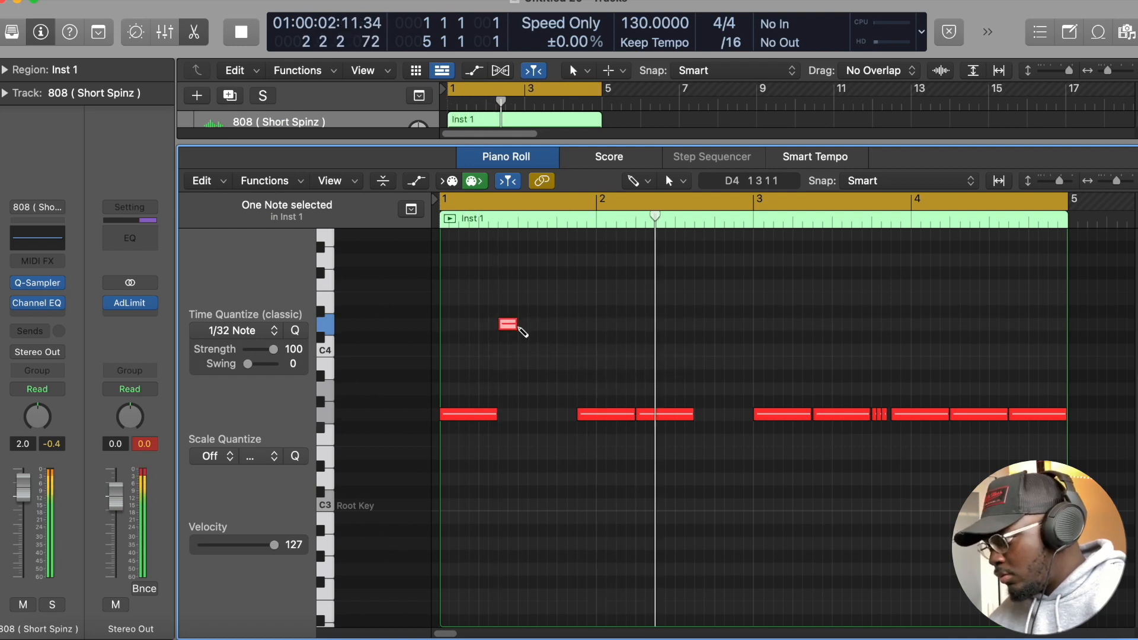
drag(519, 327, 563, 335)
key(space)
Audition the opening bars of the 808 pattern from the start with the D4 note included.
key(super+Right)
key(super+Right)
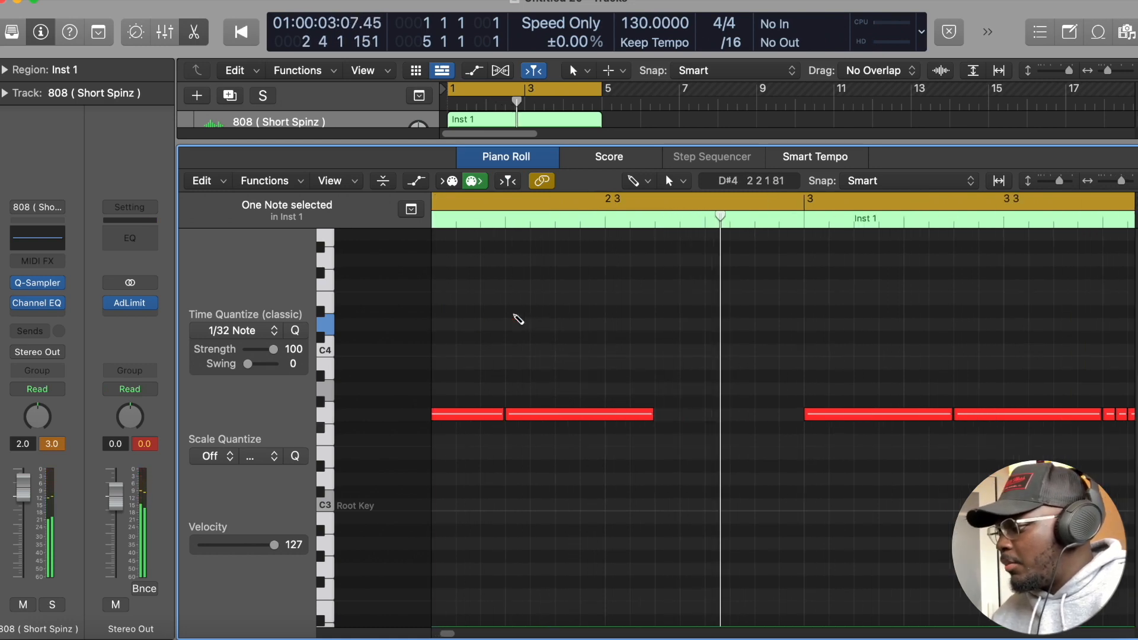
scroll(518, 318, left, 10)
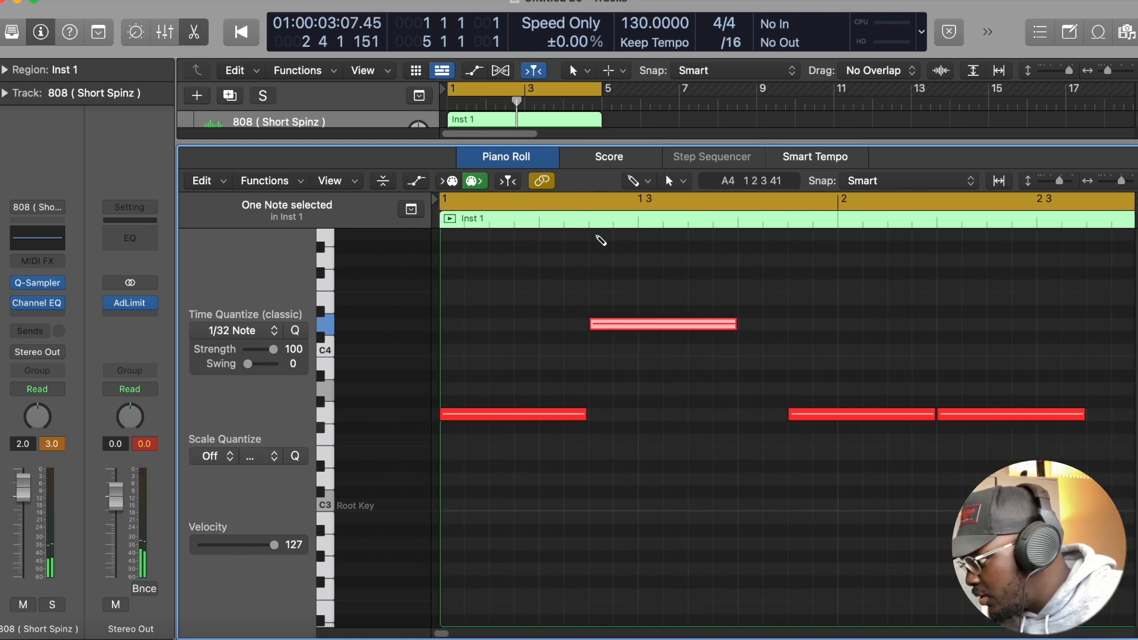
key(super+Right)
key(super+Right)
key(super+Right)
key(super+Left)
key(super+Left)
key(super+Left)
key(super+Left)
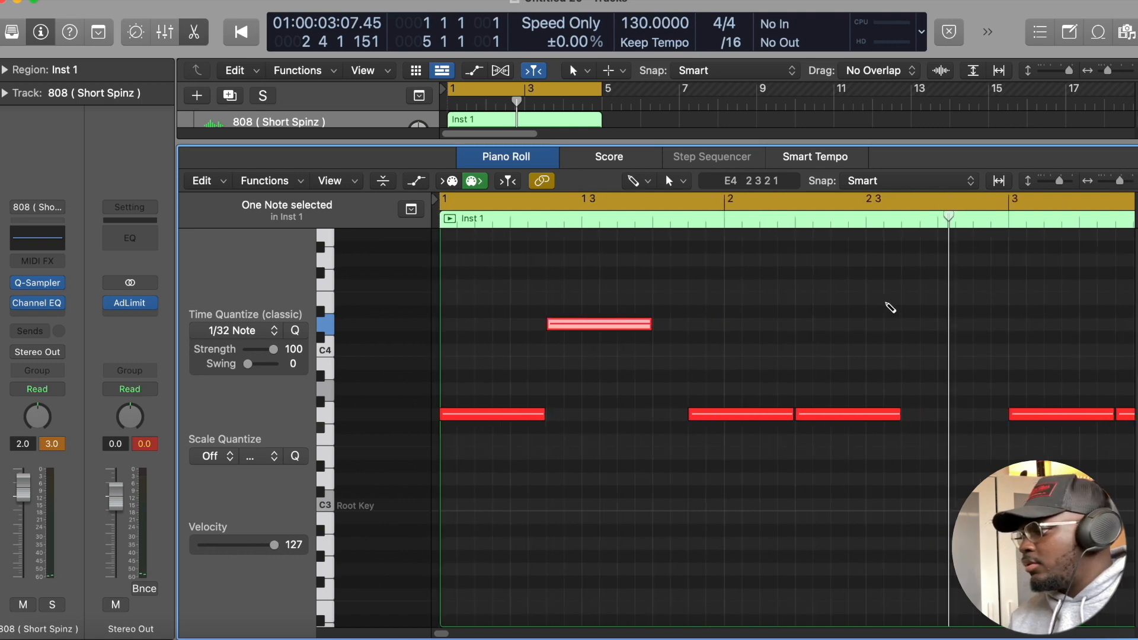
key(Return)
key(space)
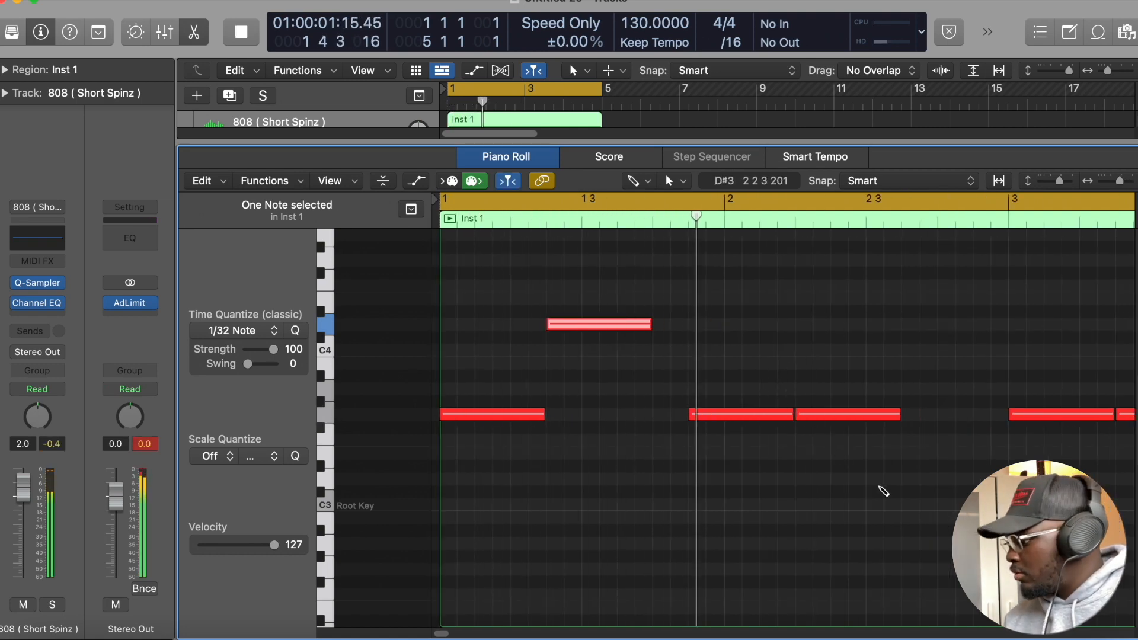
key(space)
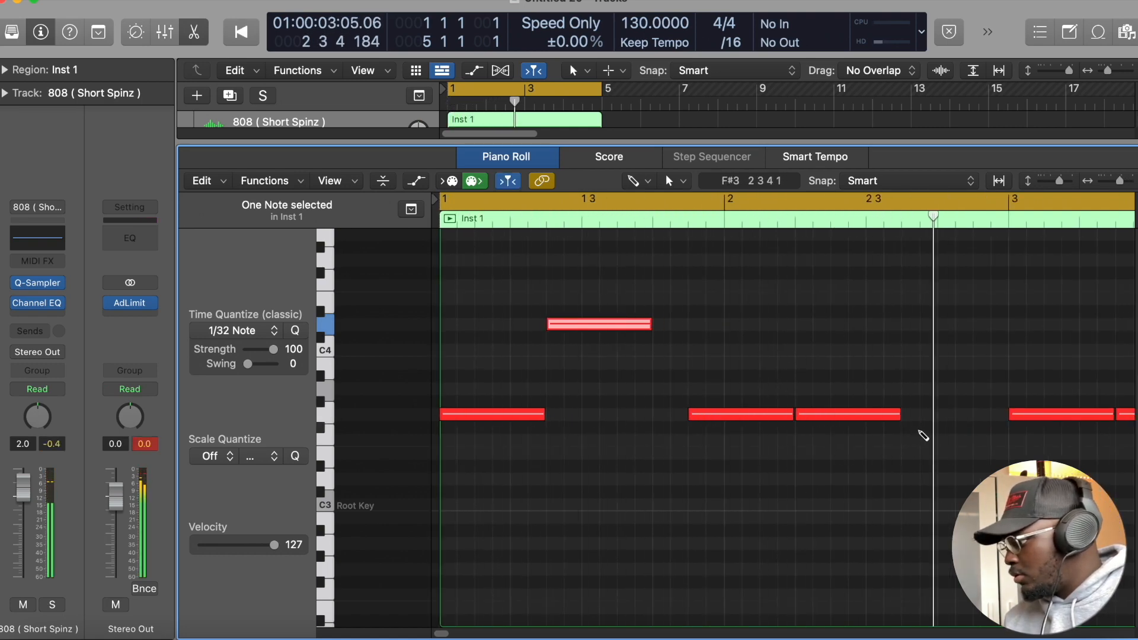
Fill the gap before bar 3 with a shortened G3 note and a brief G3 pickup, then play the pattern.
click(909, 415)
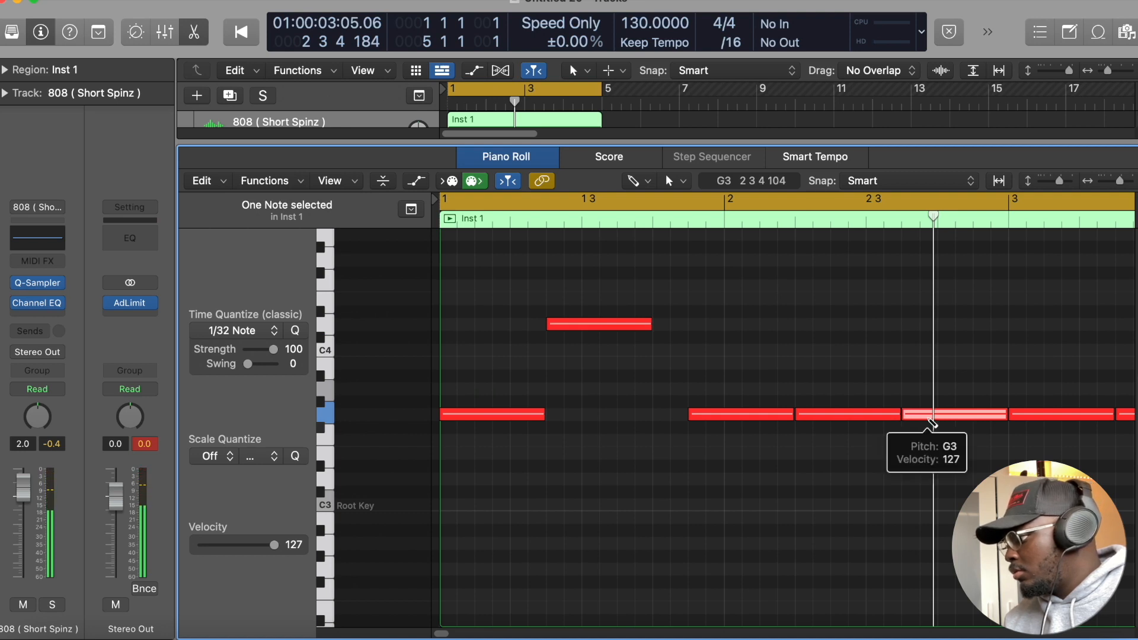
key(space)
key(super+Left)
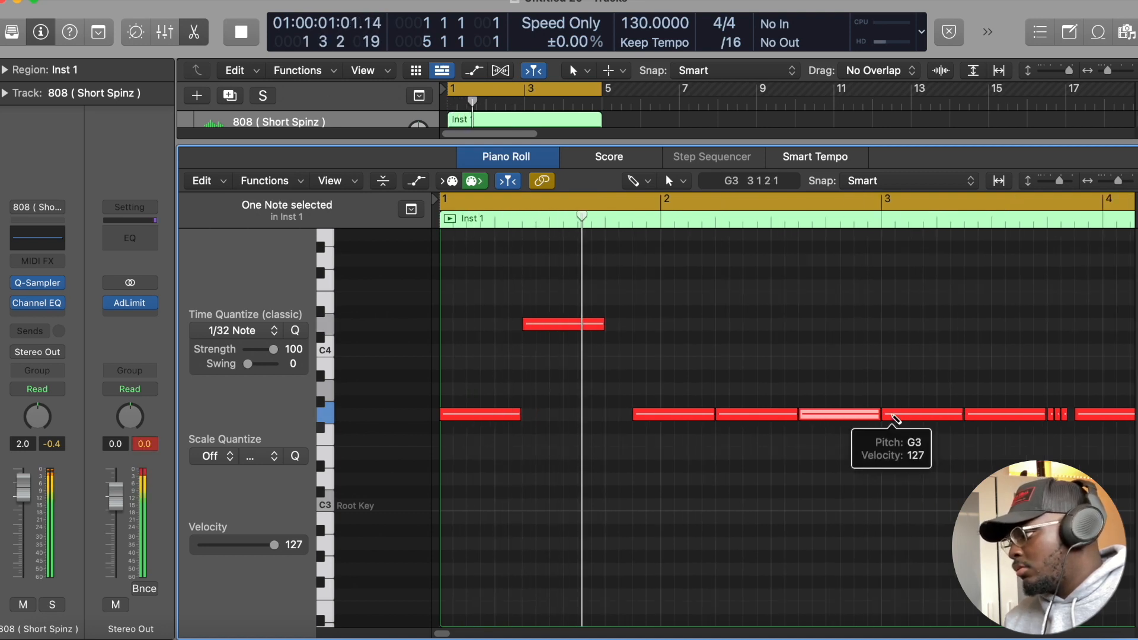
mouse_move(881, 419)
mouse_down()
mouse_move(812, 413)
mouse_move(871, 418)
mouse_up()
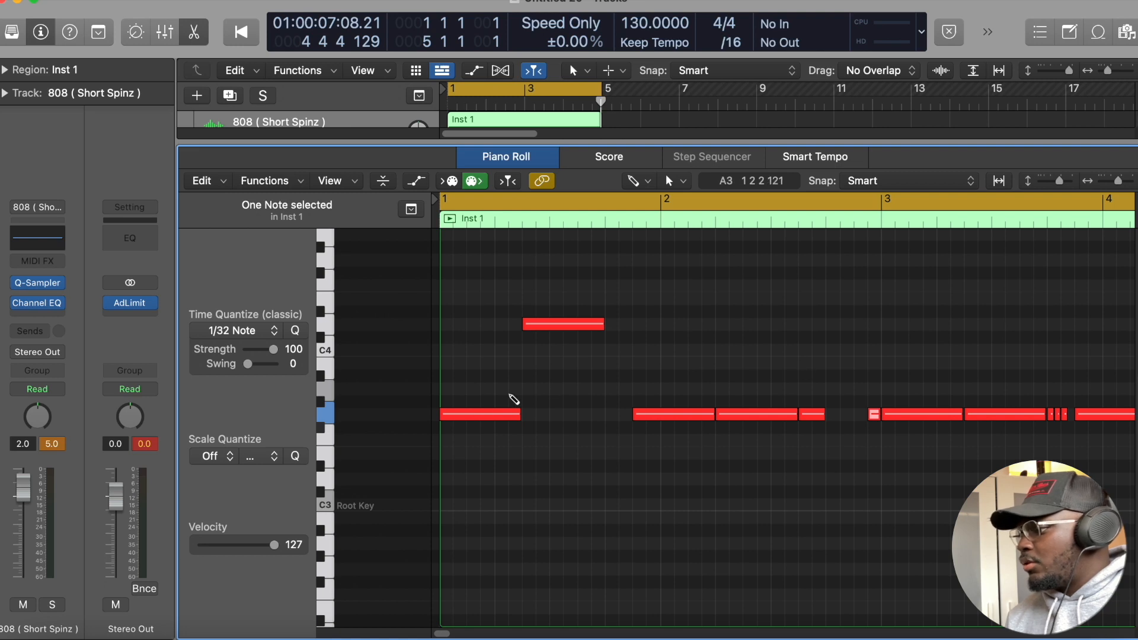
key(space)
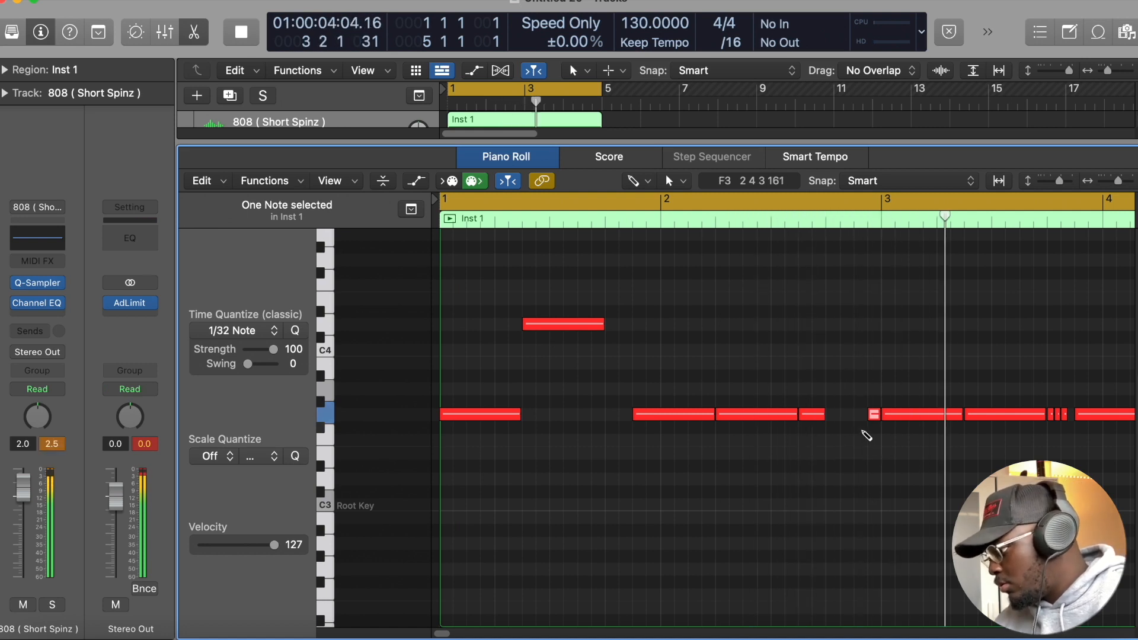
Lengthen the short G3 pickup note before bar 3 by moving its start earlier, then stop playback after listening.
drag(869, 414, 854, 415)
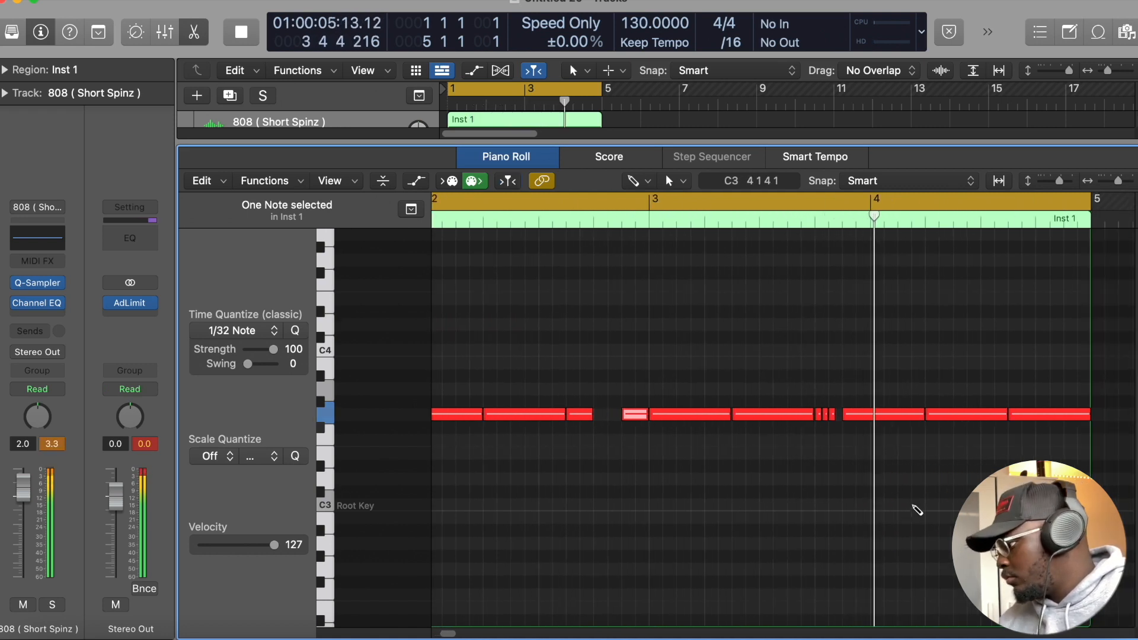
key(space)
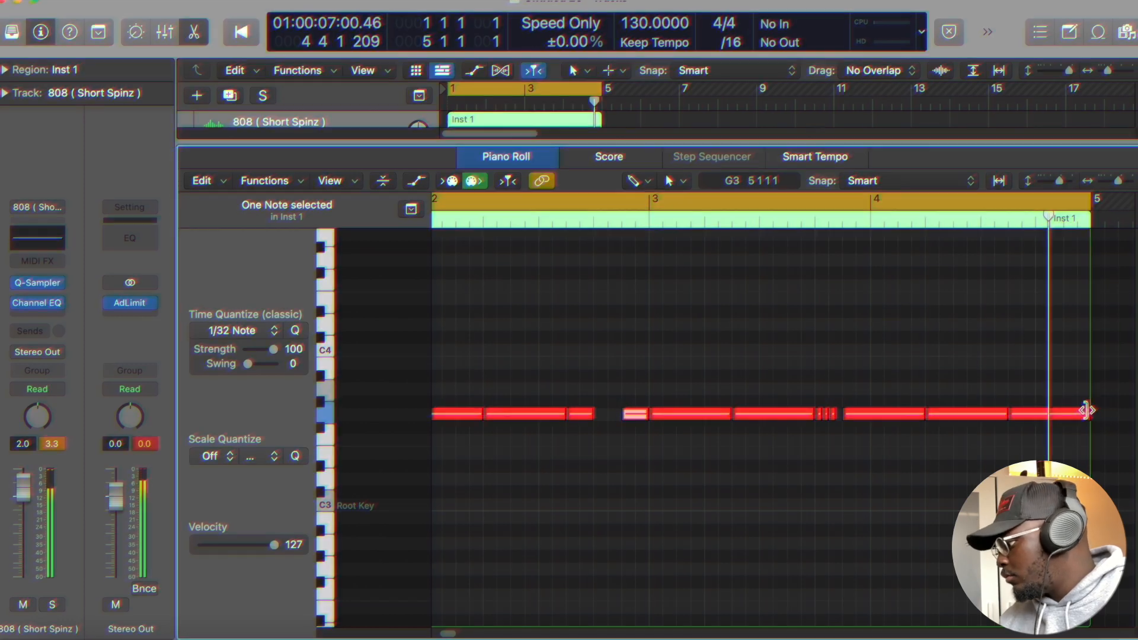
Shorten the last G3 note before bar 5 and add a short note directly after it, raised an octave to G4.
drag(1087, 414, 1037, 414)
click(1045, 415)
key(alt+shift+Up)
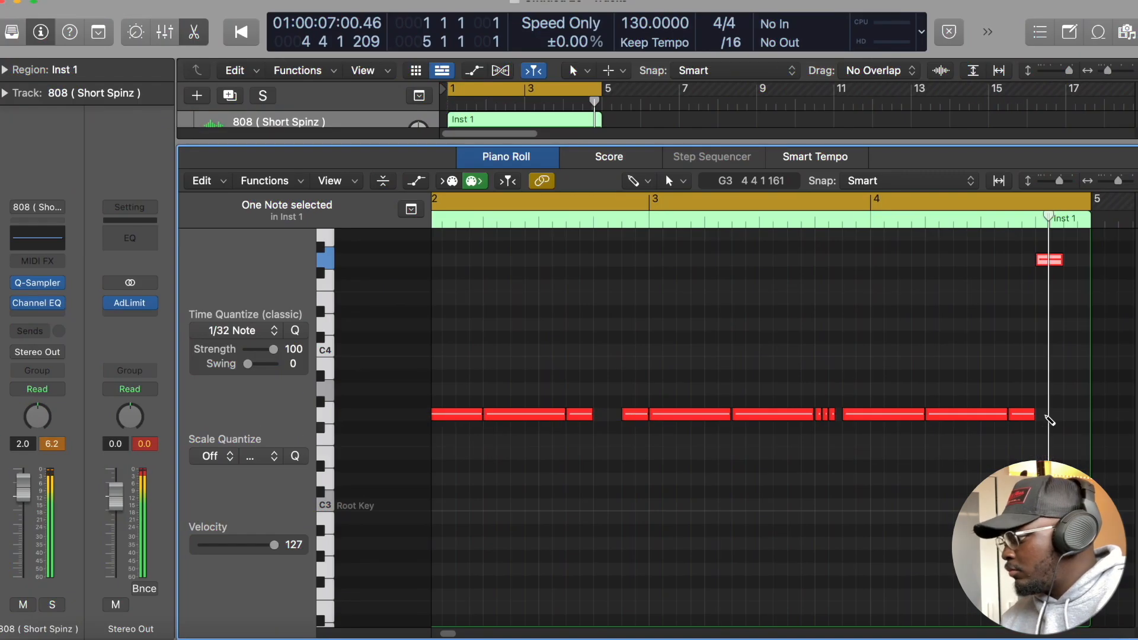
Fill the remaining gap before bar 5 with a note following the G4 note, lowered an octave to G3.
key(super+Right)
scroll(1057, 313, right, 2)
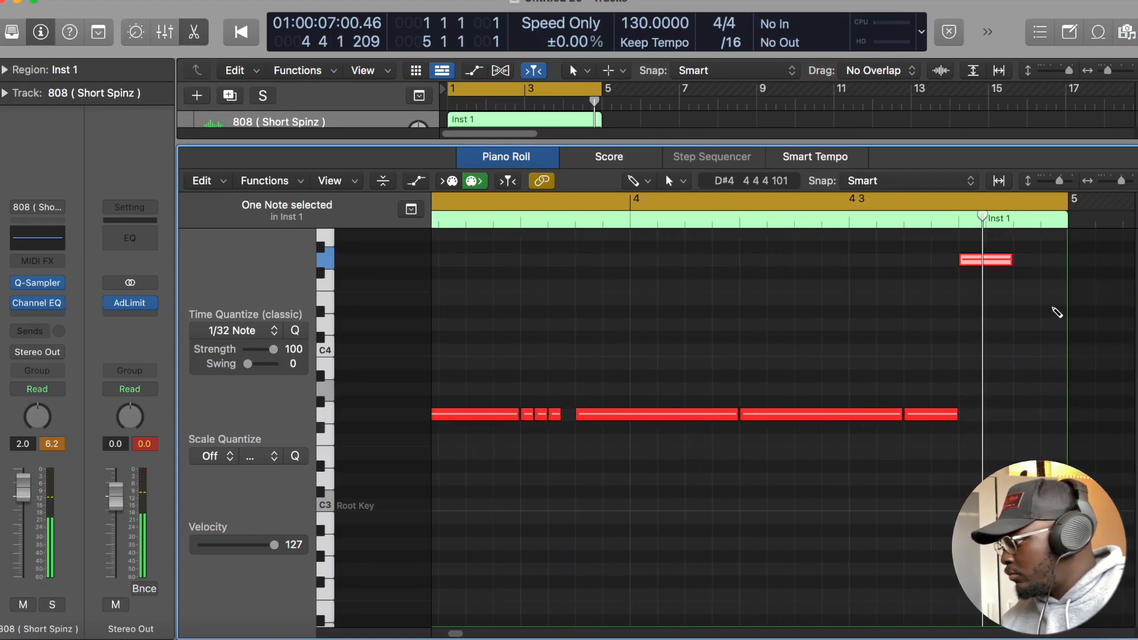
click(1016, 259)
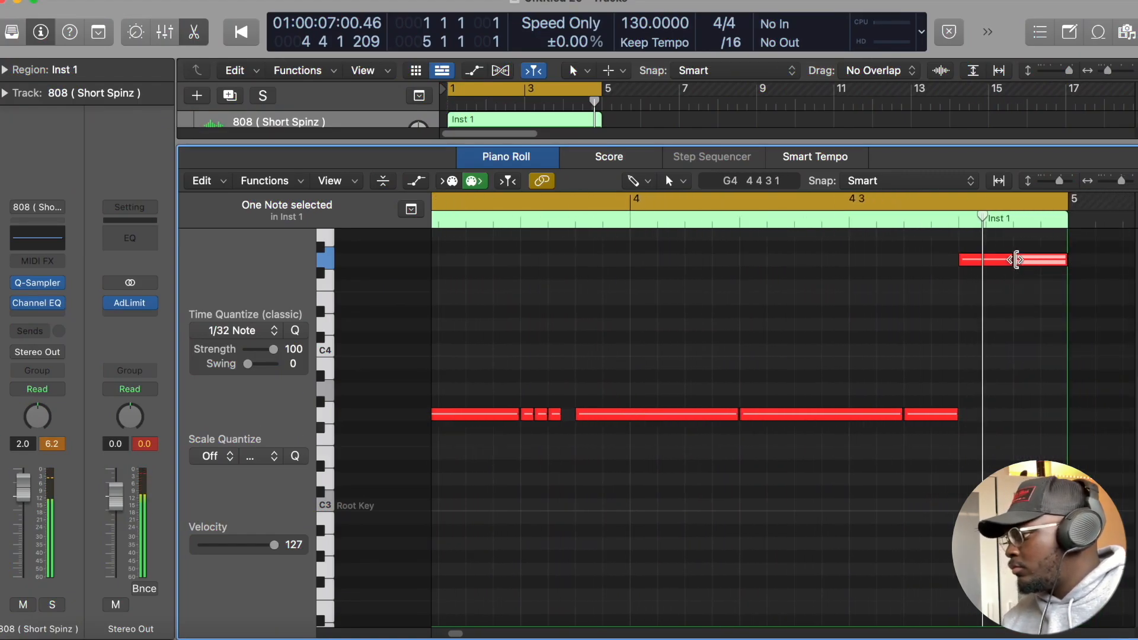
drag(1016, 259, 1020, 260)
key(alt+shift+Down)
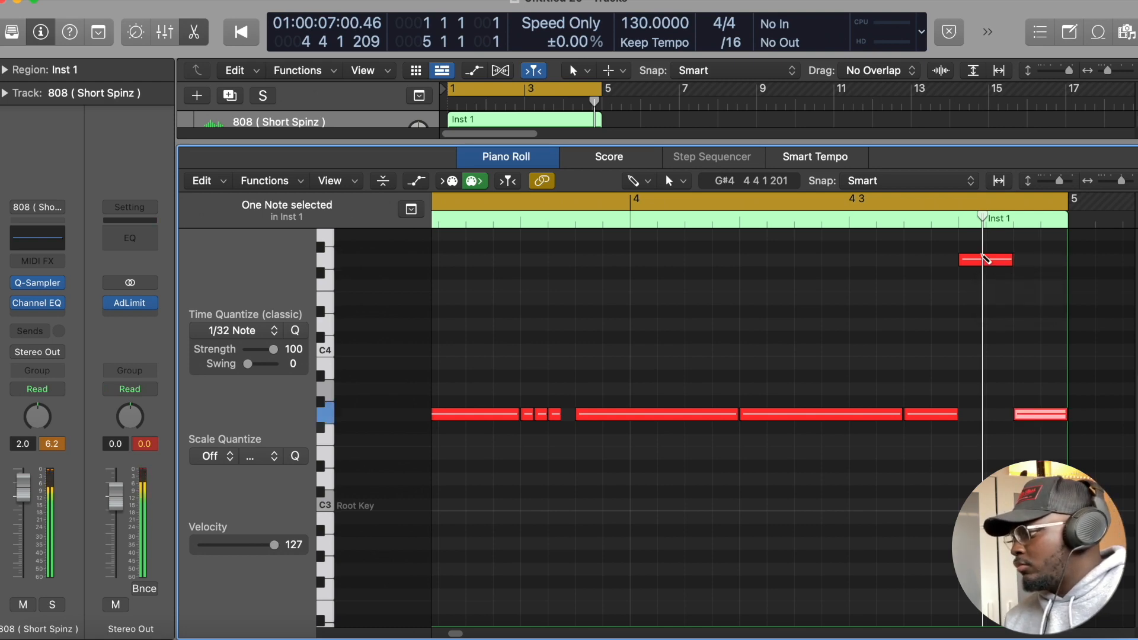
Audition the 808 pattern from the start with the octave jump before bar 5 included.
key(space)
scroll(982, 256, right, 20)
key(super+Left)
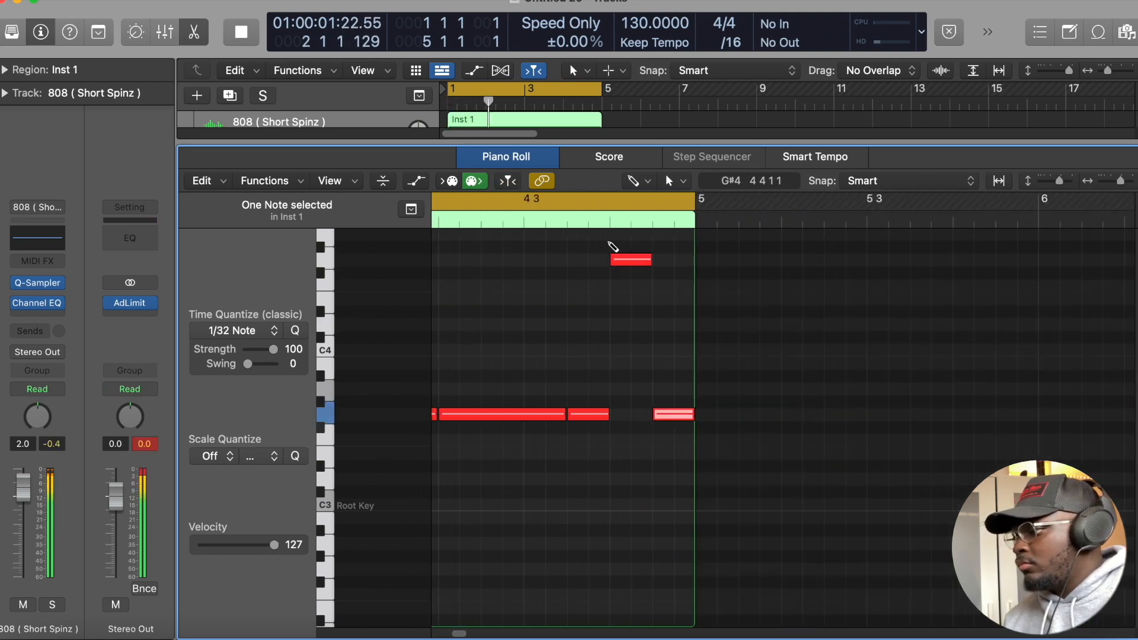
scroll(608, 241, down, 3)
scroll(628, 249, left, 10)
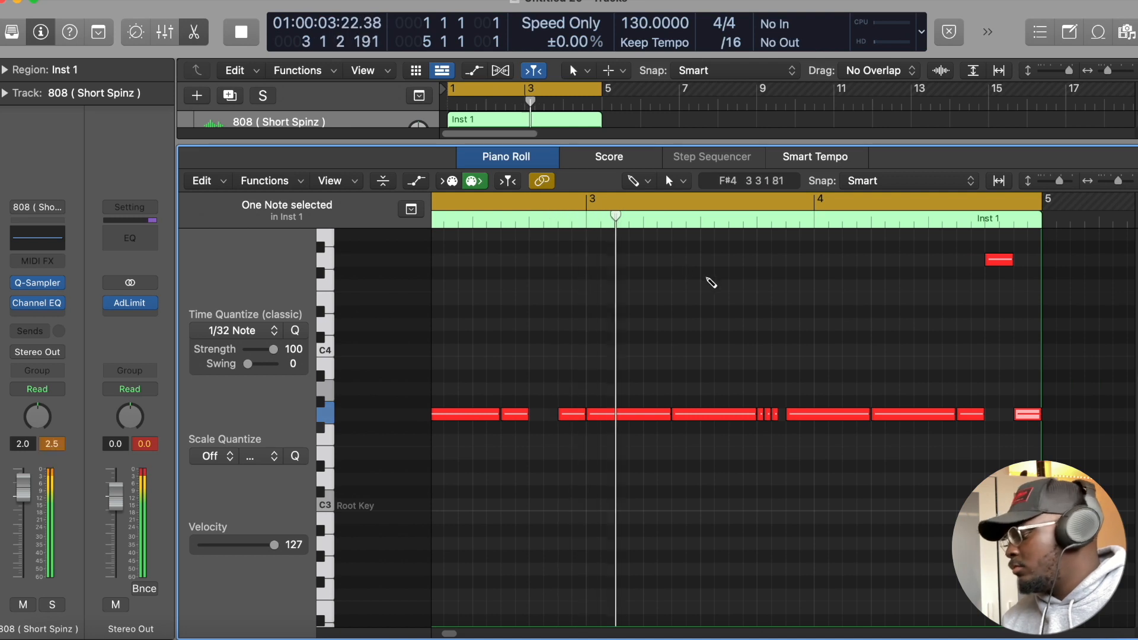